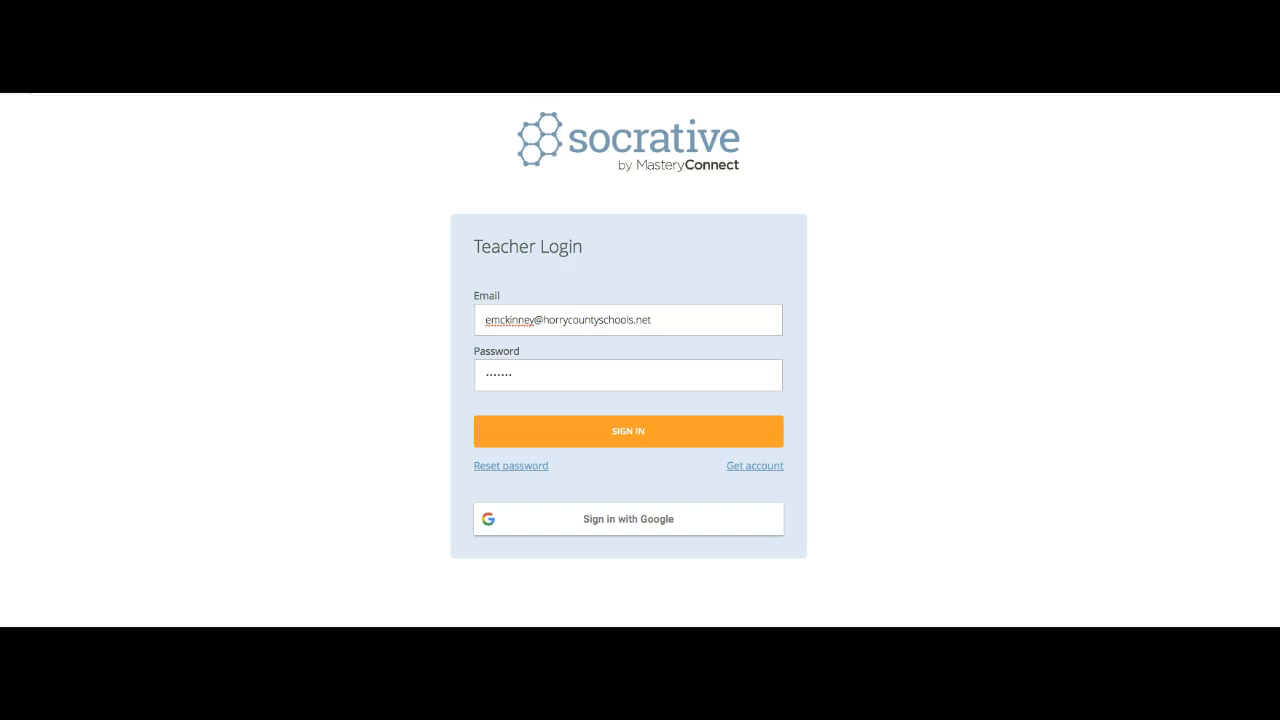
# Sign in to the teacher account and start a new quiz named "EDIT 710 Sample Quiz".
pyautogui.click(626, 430)
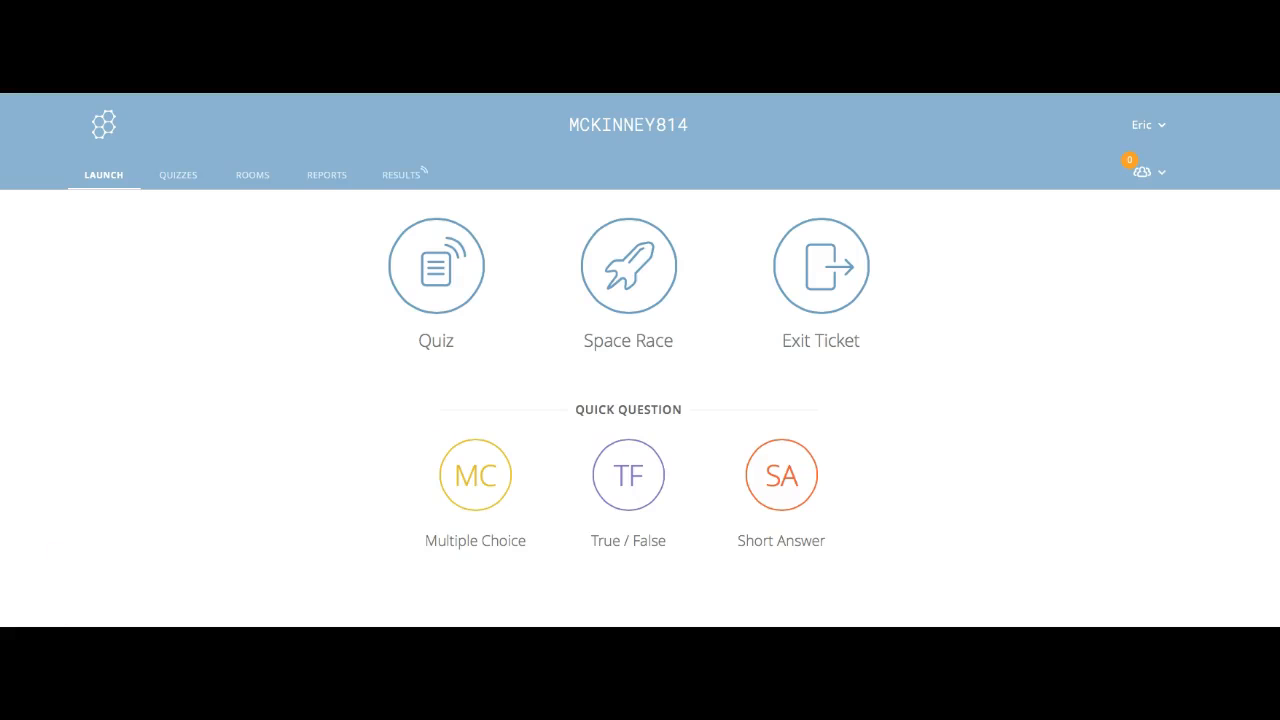
pyautogui.click(179, 176)
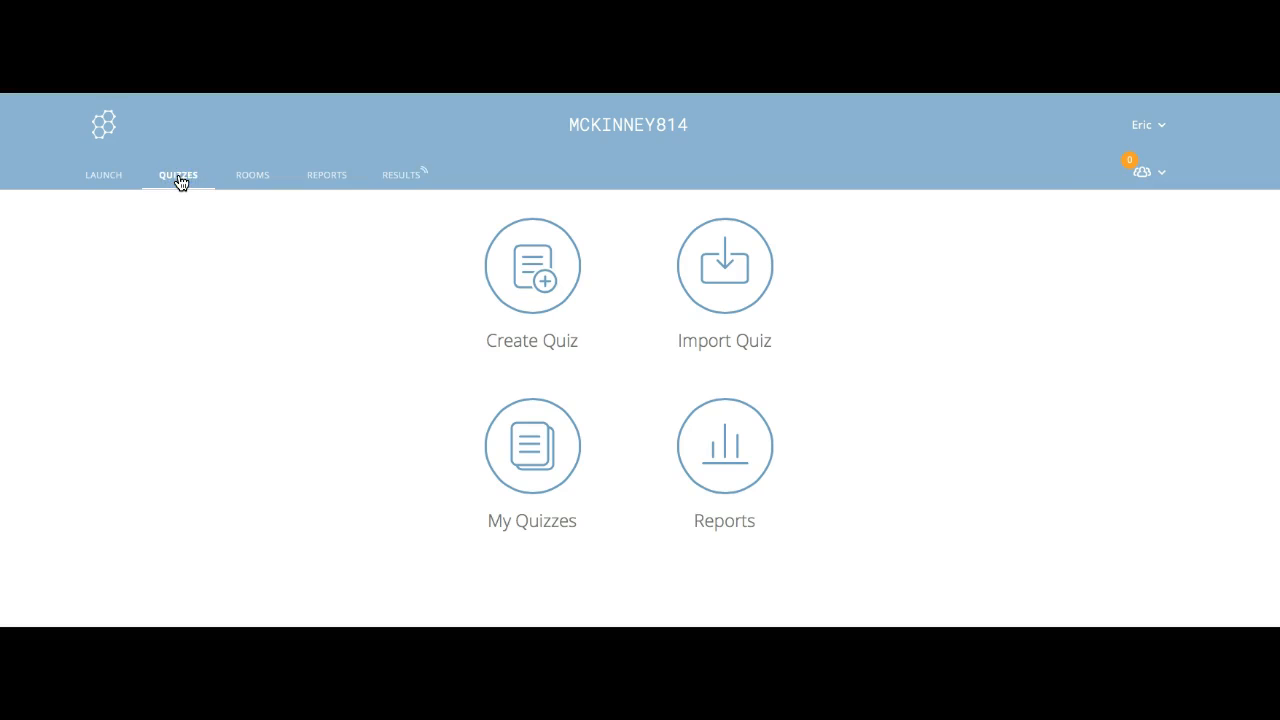
pyautogui.click(526, 256)
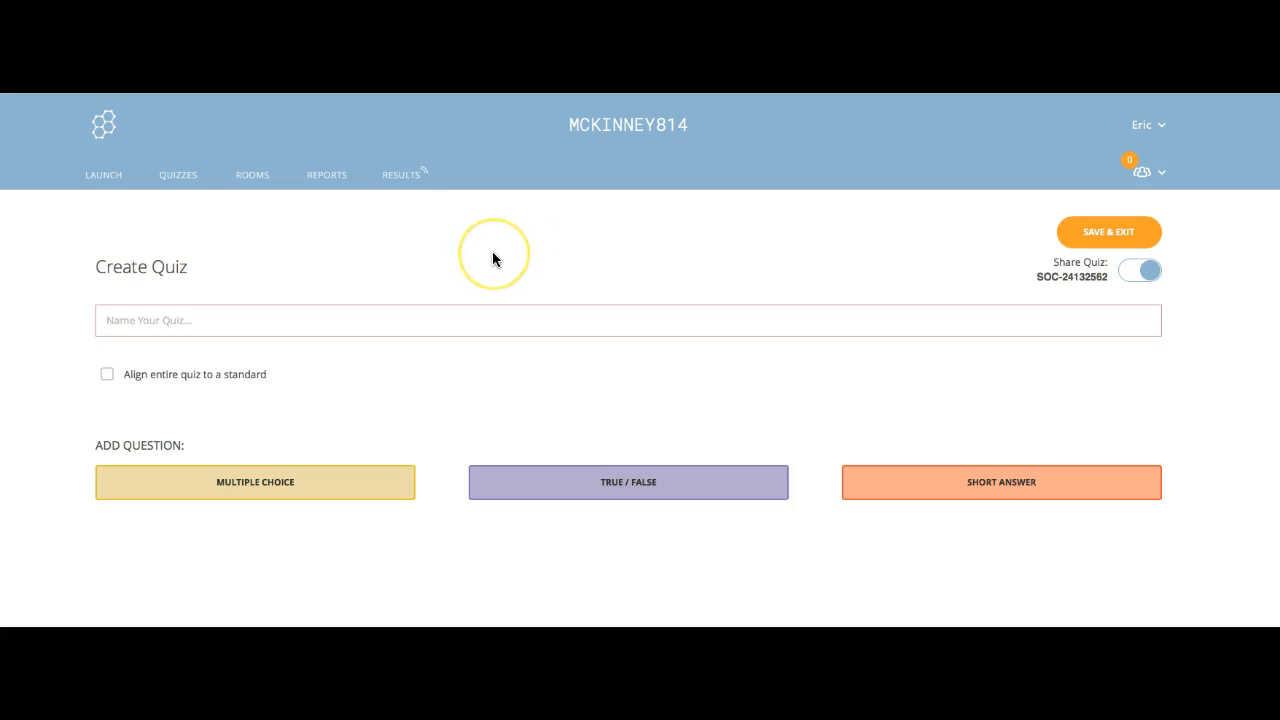
pyautogui.write('EDIT 710 Sample Quiz')
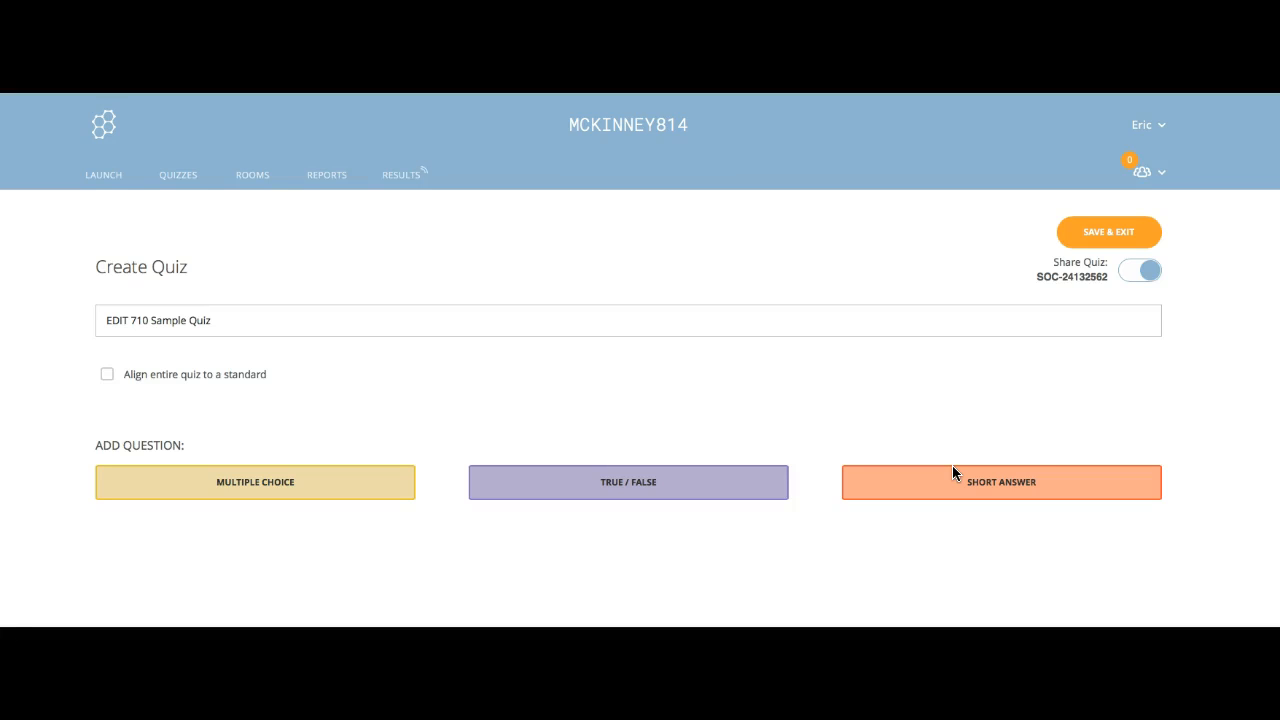
# Add an empty multiple-choice question to the new quiz and highlight the quiz's share code.
pyautogui.click(239, 480)
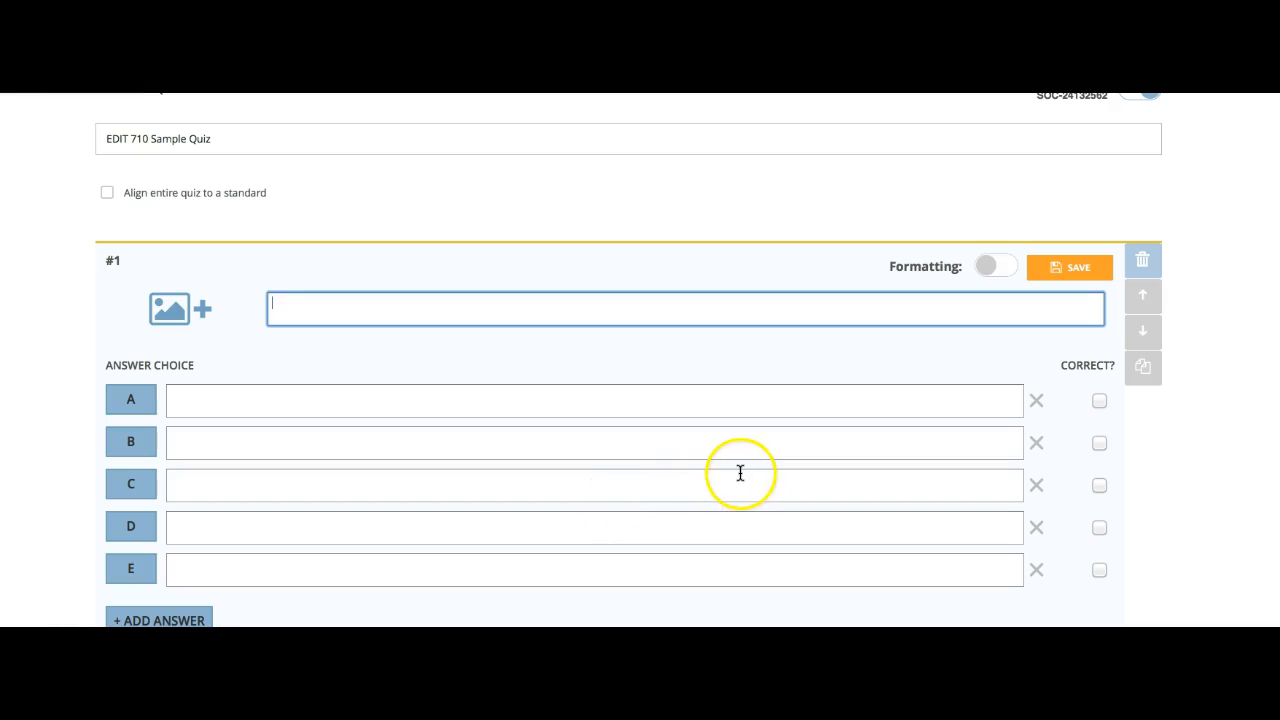
pyautogui.scroll(5, 743, 473)
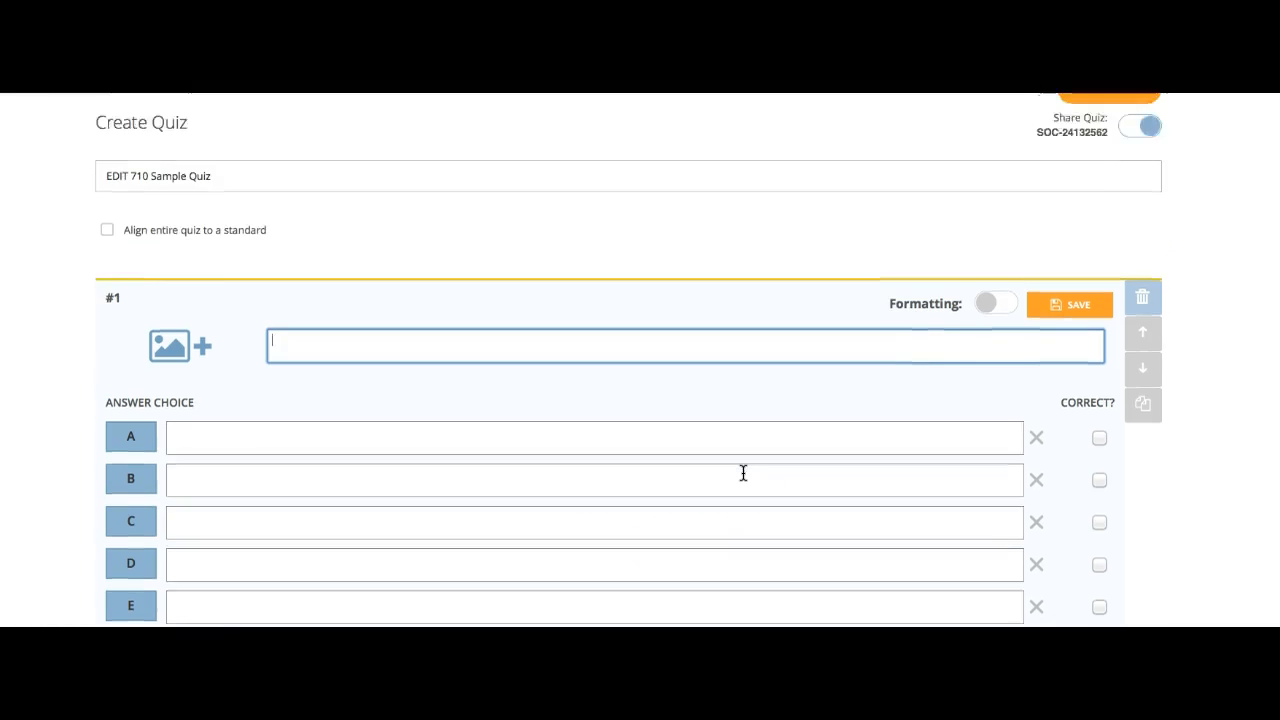
pyautogui.scroll(-1, 882, 383)
pyautogui.moveTo(1027, 218); pyautogui.dragTo(1110, 218)
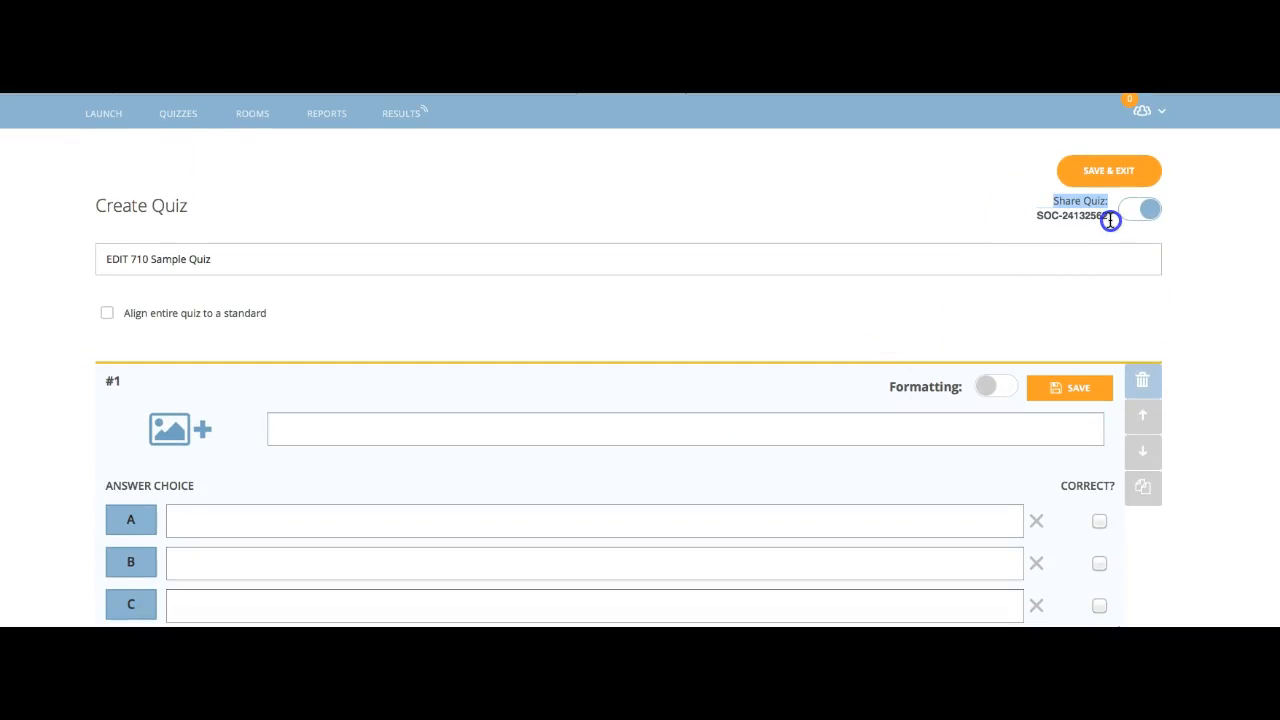
pyautogui.tripleClick(1105, 217)
pyautogui.scroll(1, 186, 172)
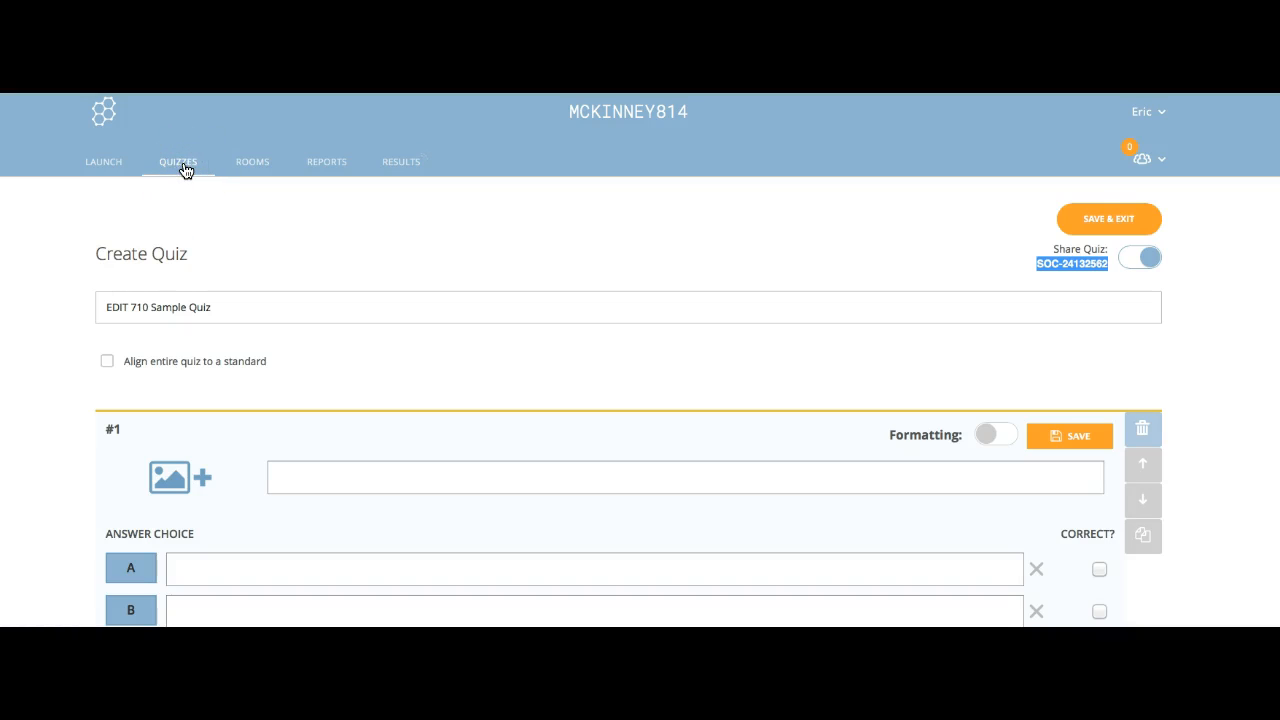
# Leave the quiz editor and open the list of recent quizzes available for launching.
pyautogui.click(180, 163)
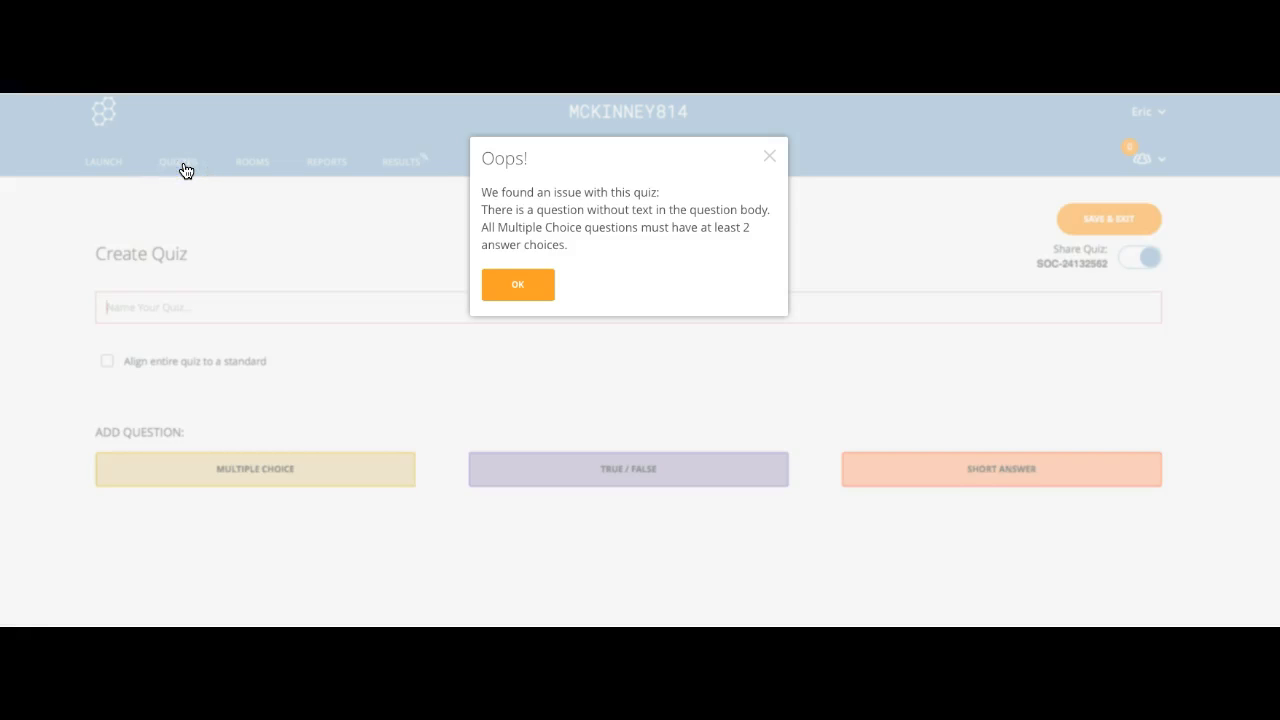
pyautogui.click(517, 285)
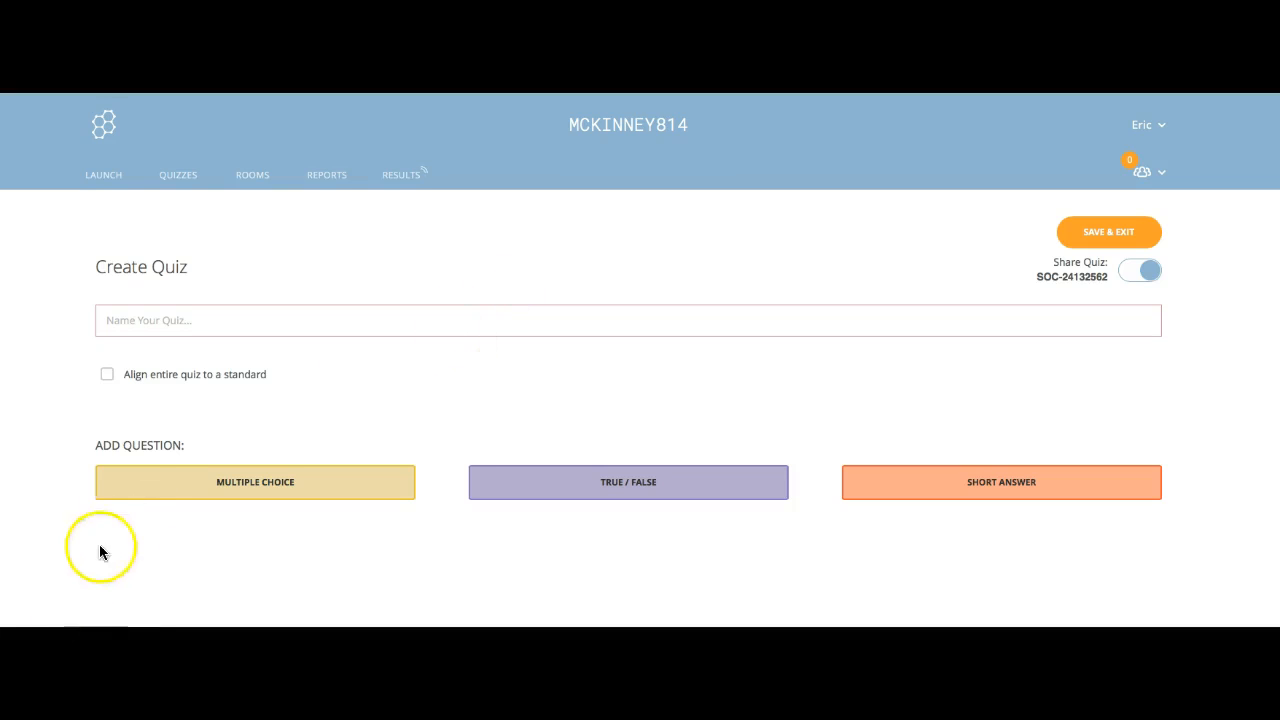
pyautogui.click(444, 274)
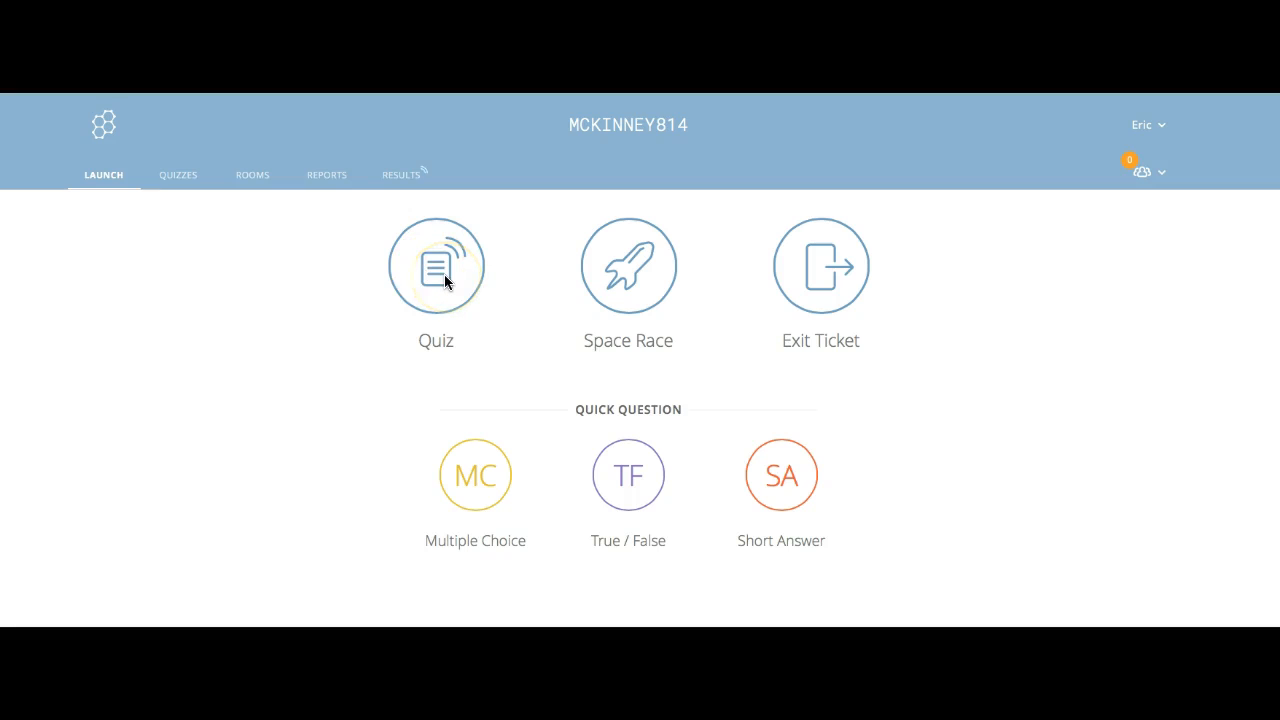
pyautogui.click(436, 285)
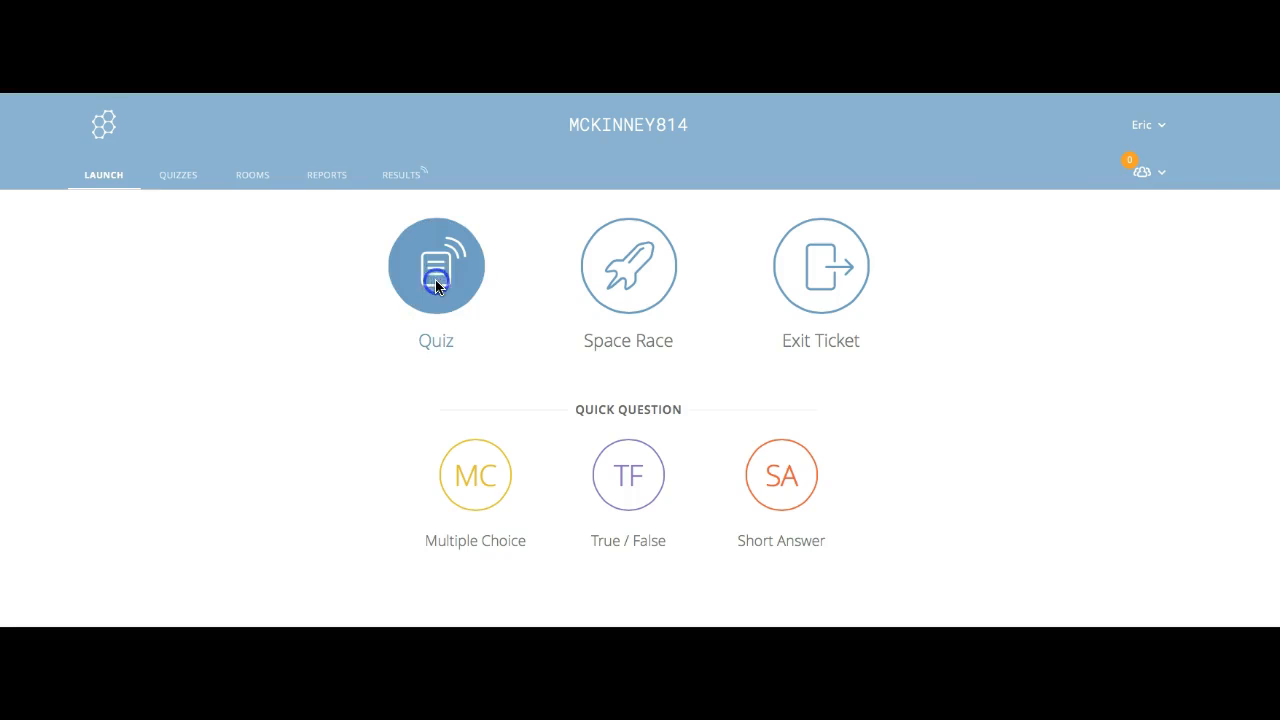
pyautogui.click(436, 282)
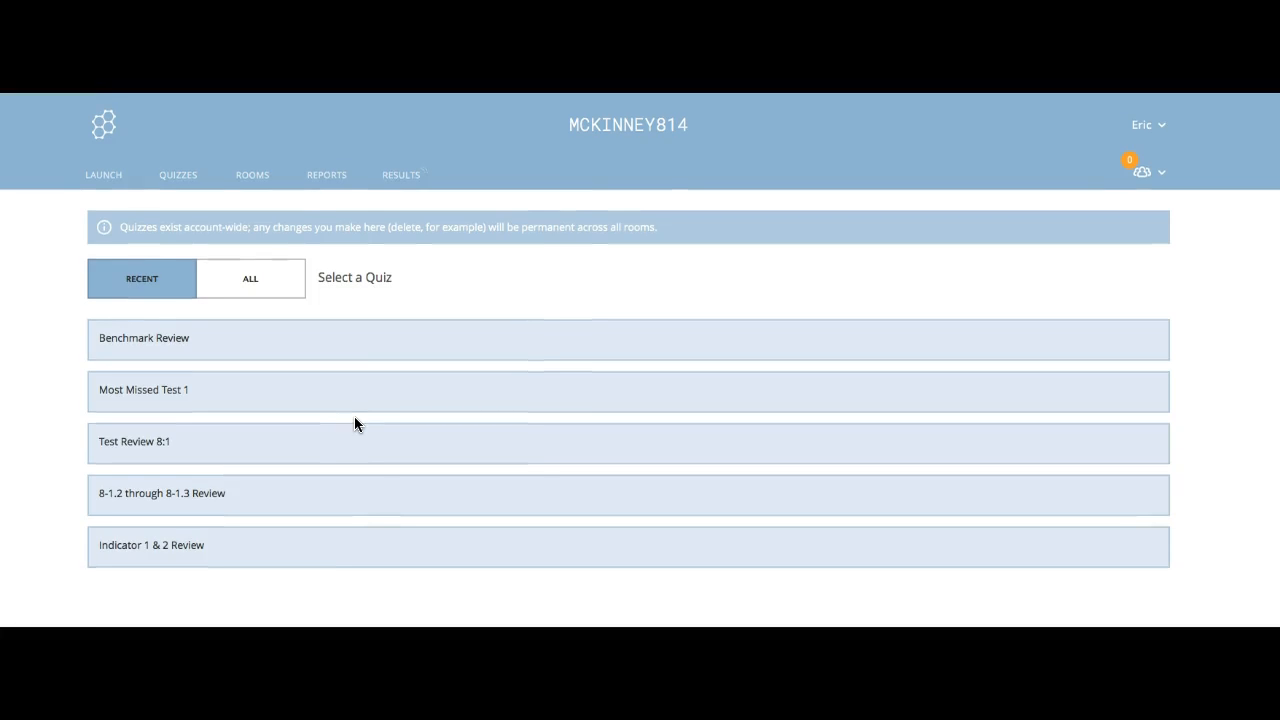
# Open the Space Race setup and look through the available numbers of teams without choosing one.
pyautogui.click(110, 178)
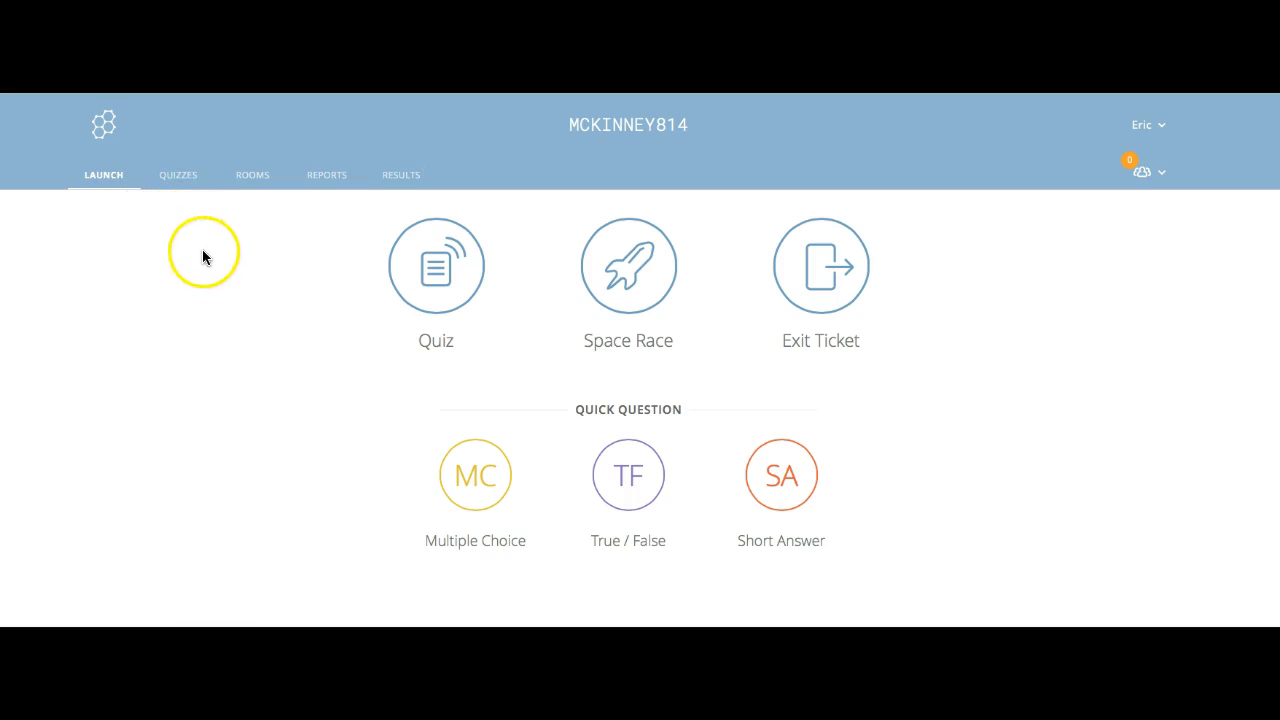
pyautogui.click(629, 284)
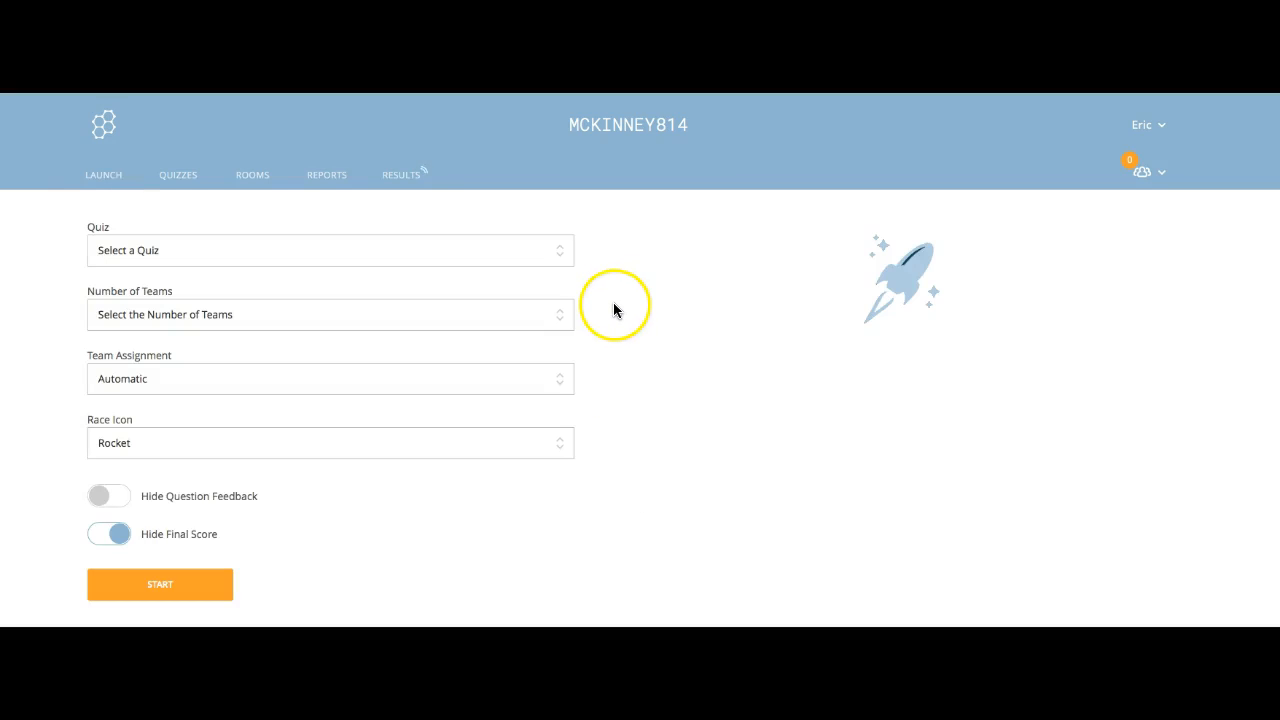
pyautogui.scroll(-1, 543, 406)
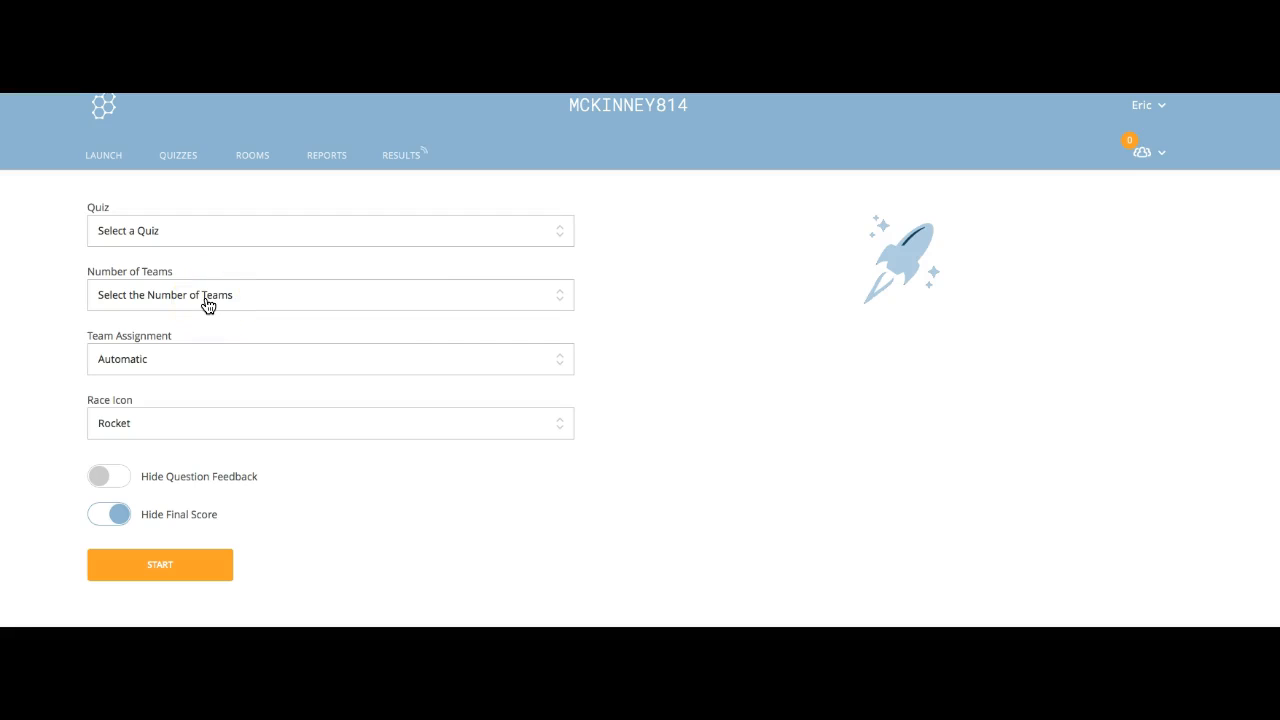
pyautogui.click(158, 299)
pyautogui.scroll(-1, 184, 414)
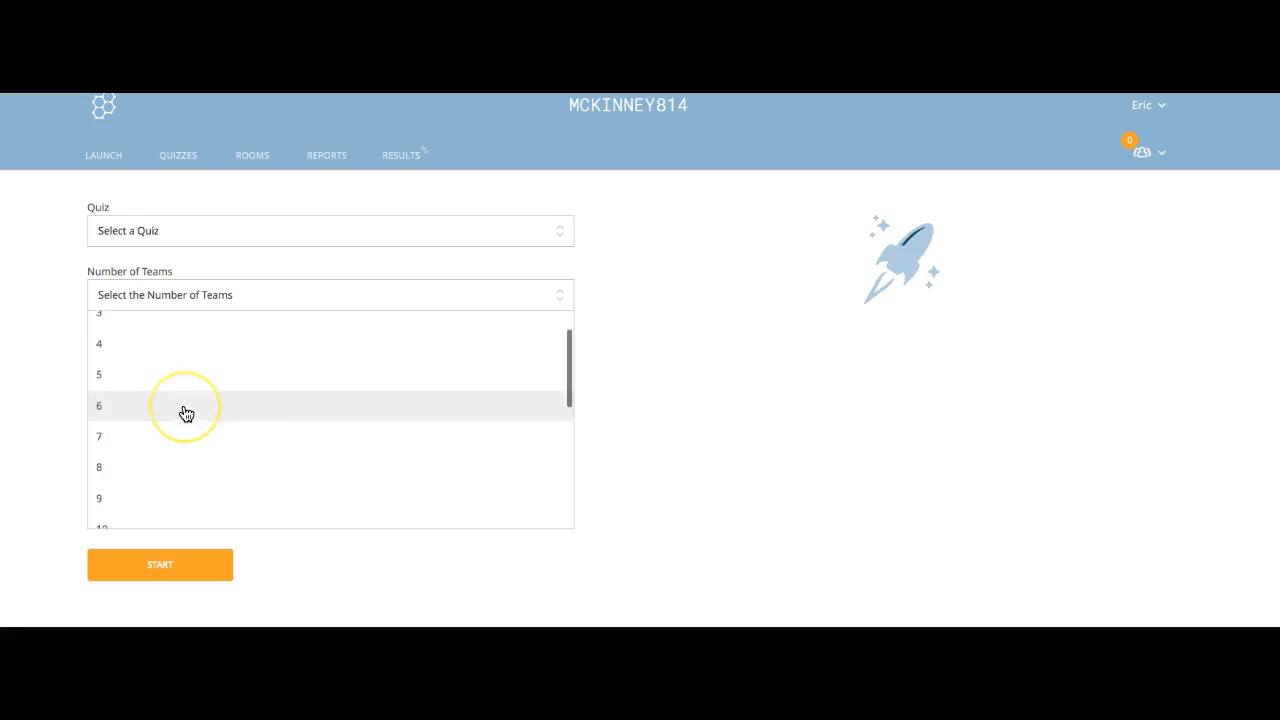
pyautogui.scroll(-5, 186, 413)
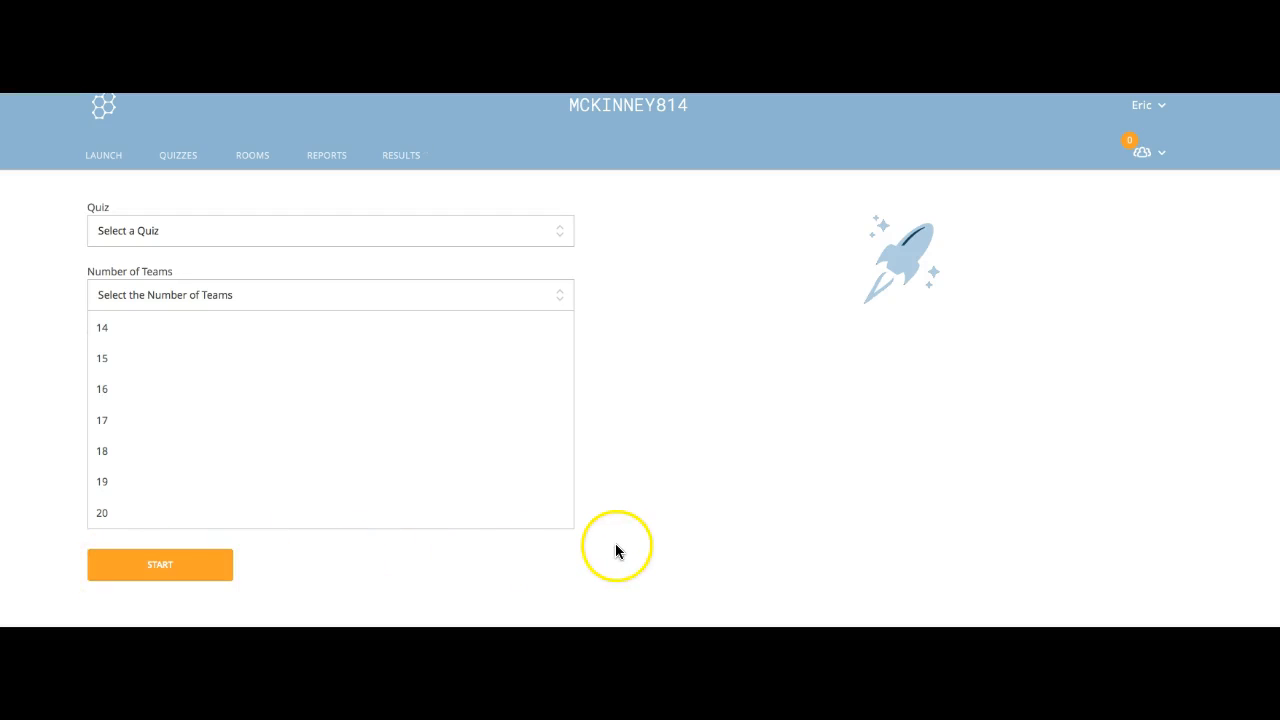
pyautogui.click(748, 472)
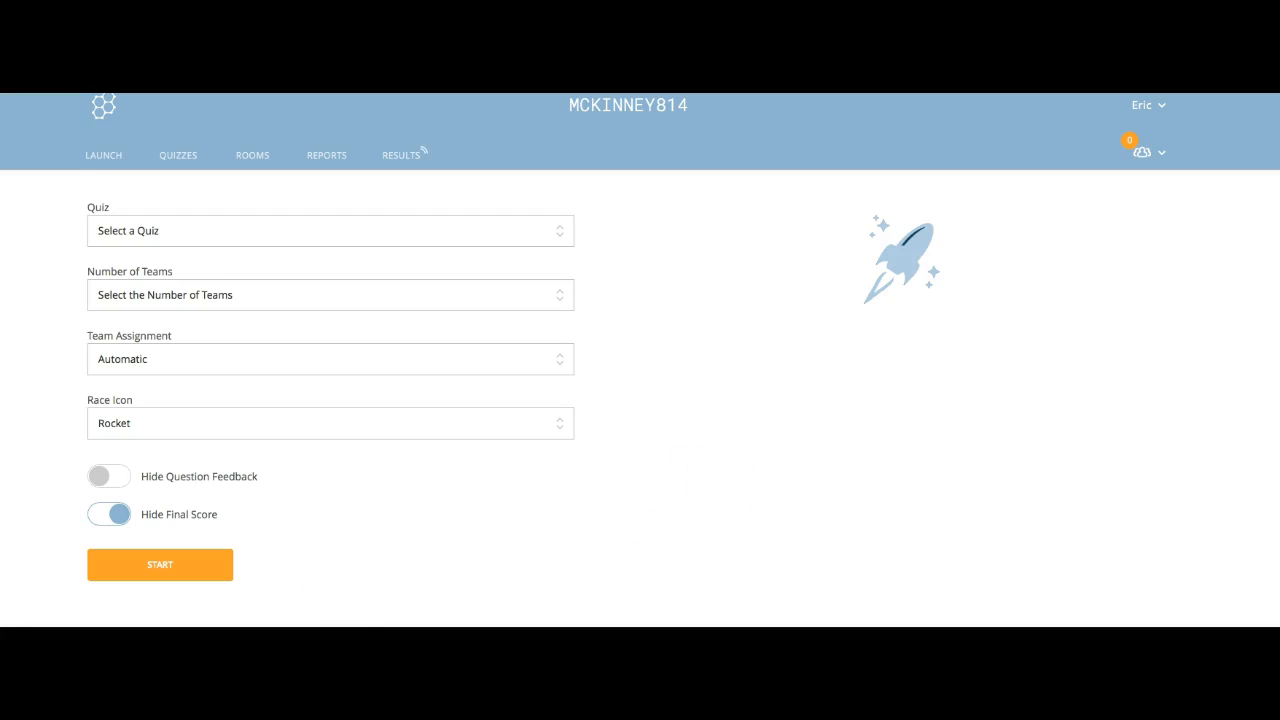
# Open the reports for the room and look through the list of past quiz activities.
pyautogui.scroll(-1, 321, 160)
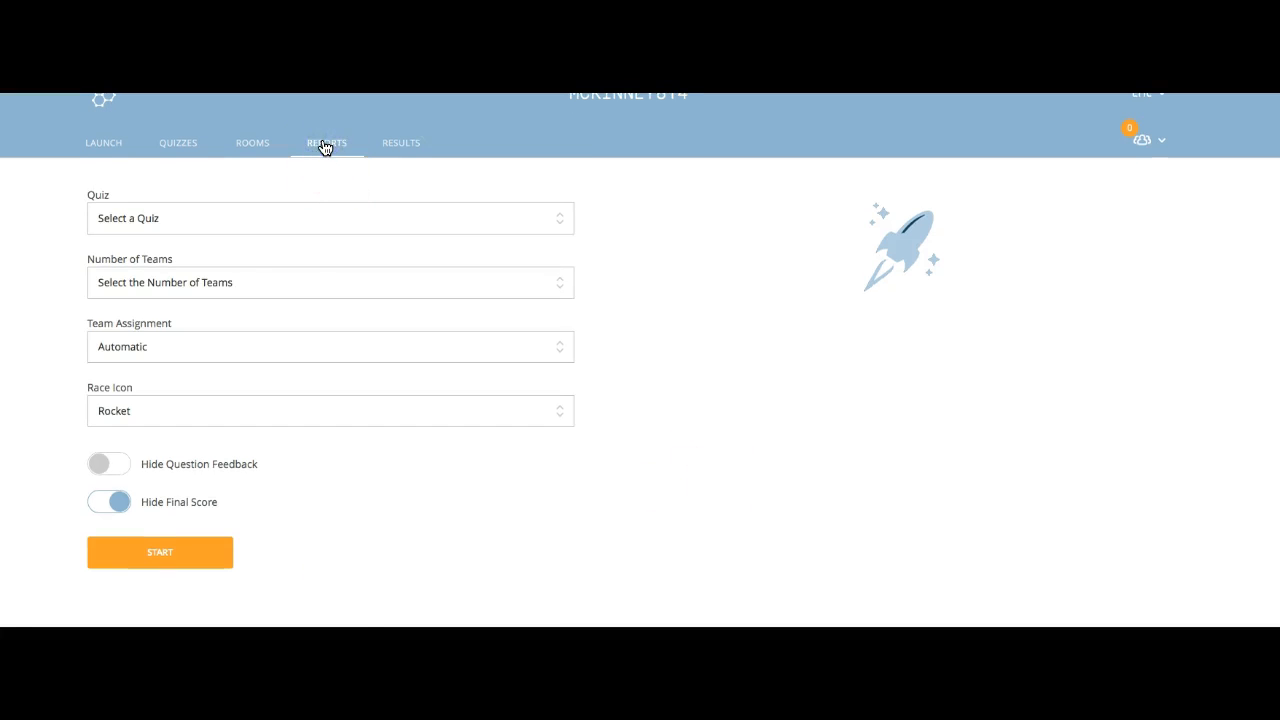
pyautogui.click(324, 147)
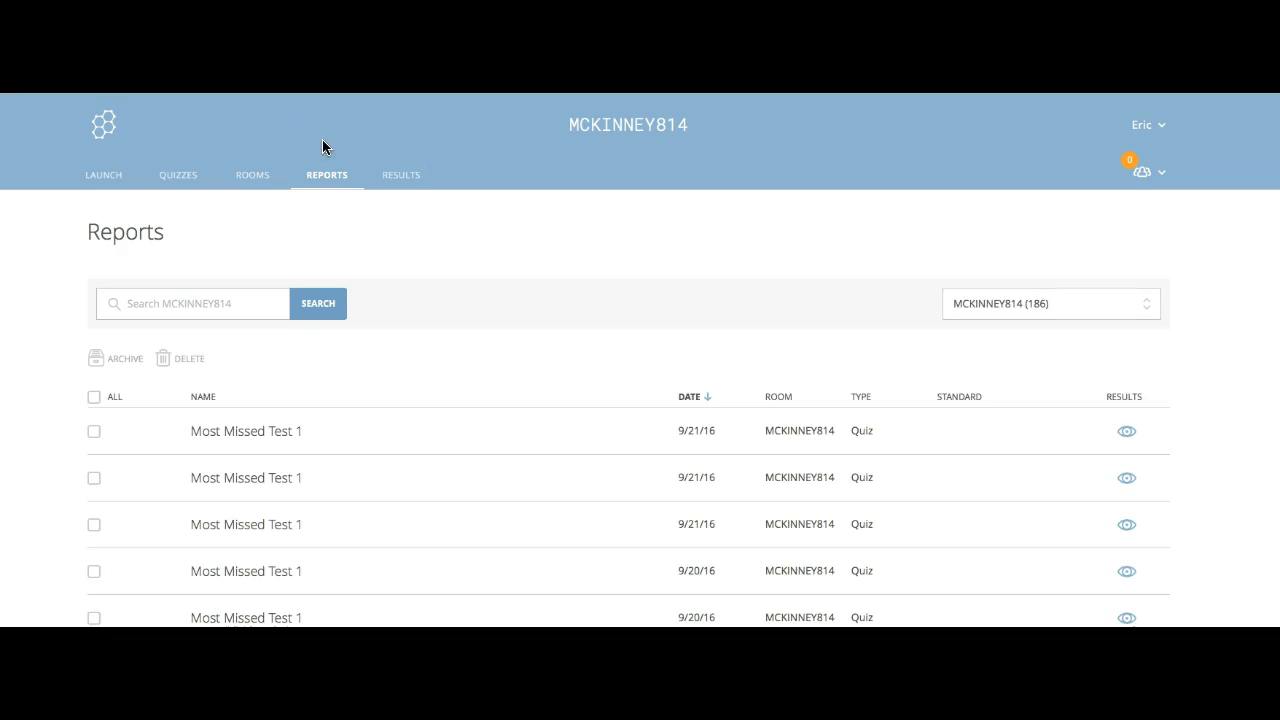
pyautogui.click(335, 306)
pyautogui.scroll(-2, 337, 308)
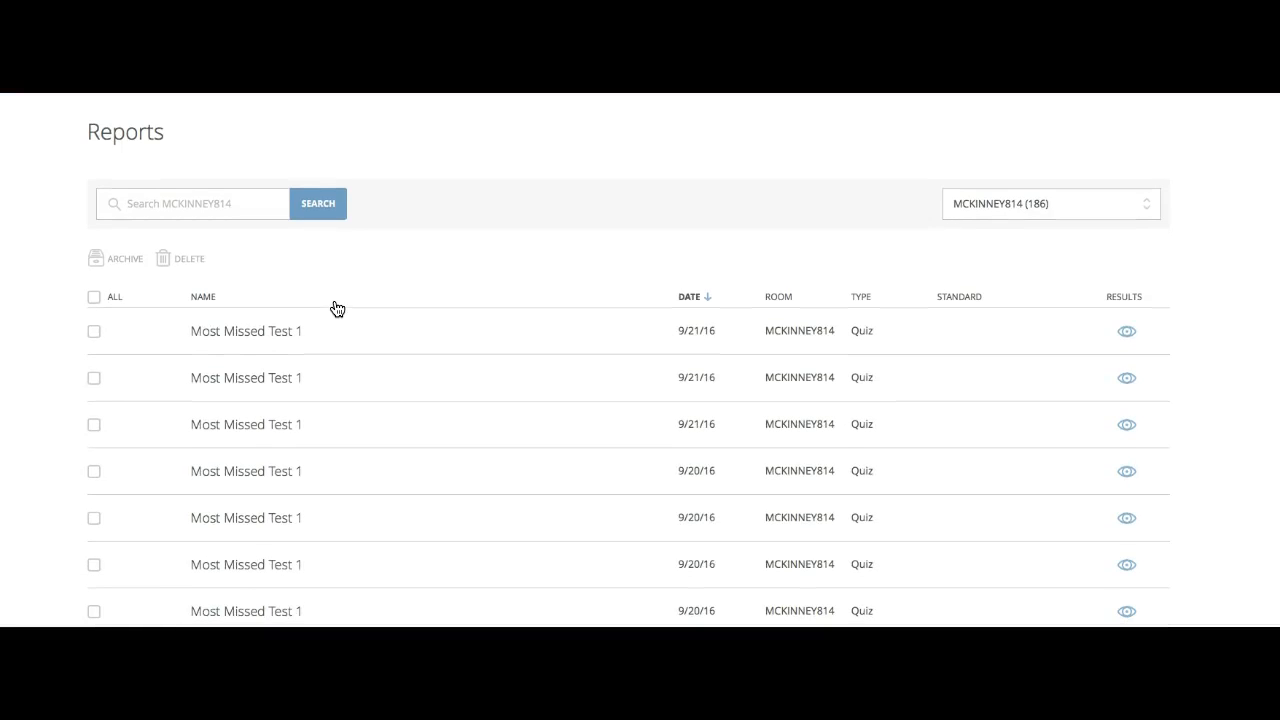
pyautogui.scroll(2, 337, 308)
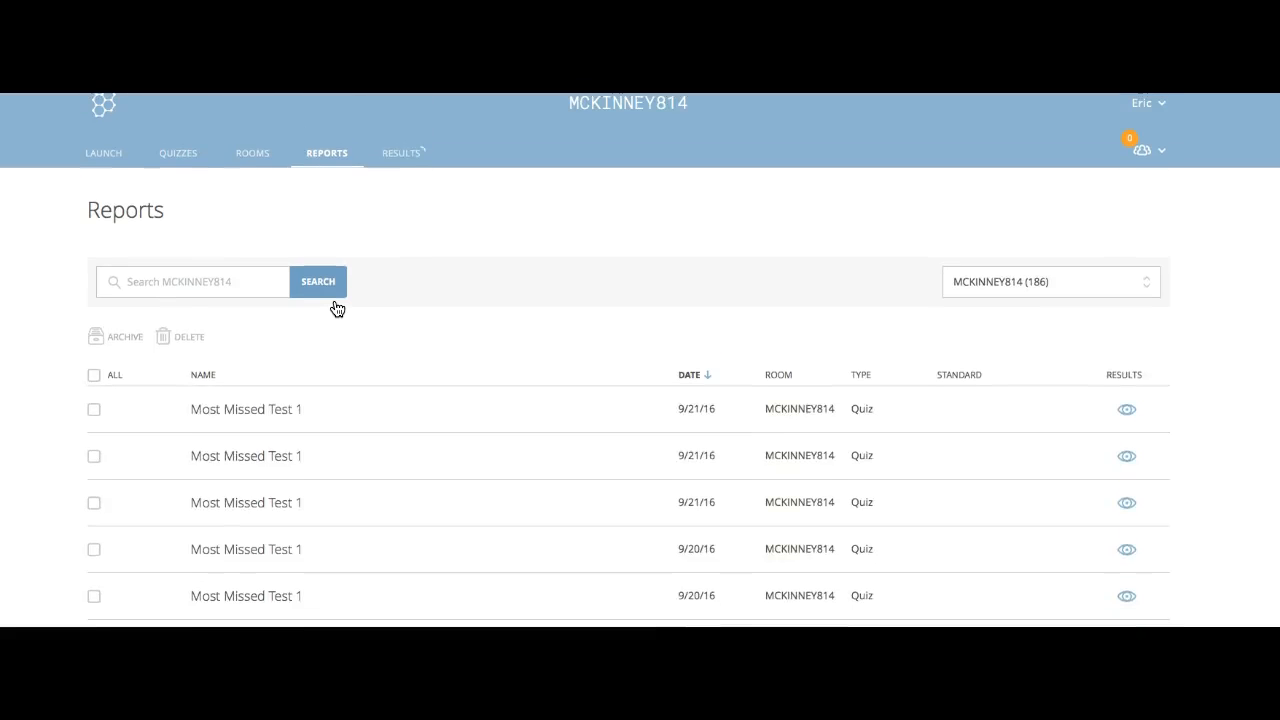
pyautogui.scroll(-1, 337, 308)
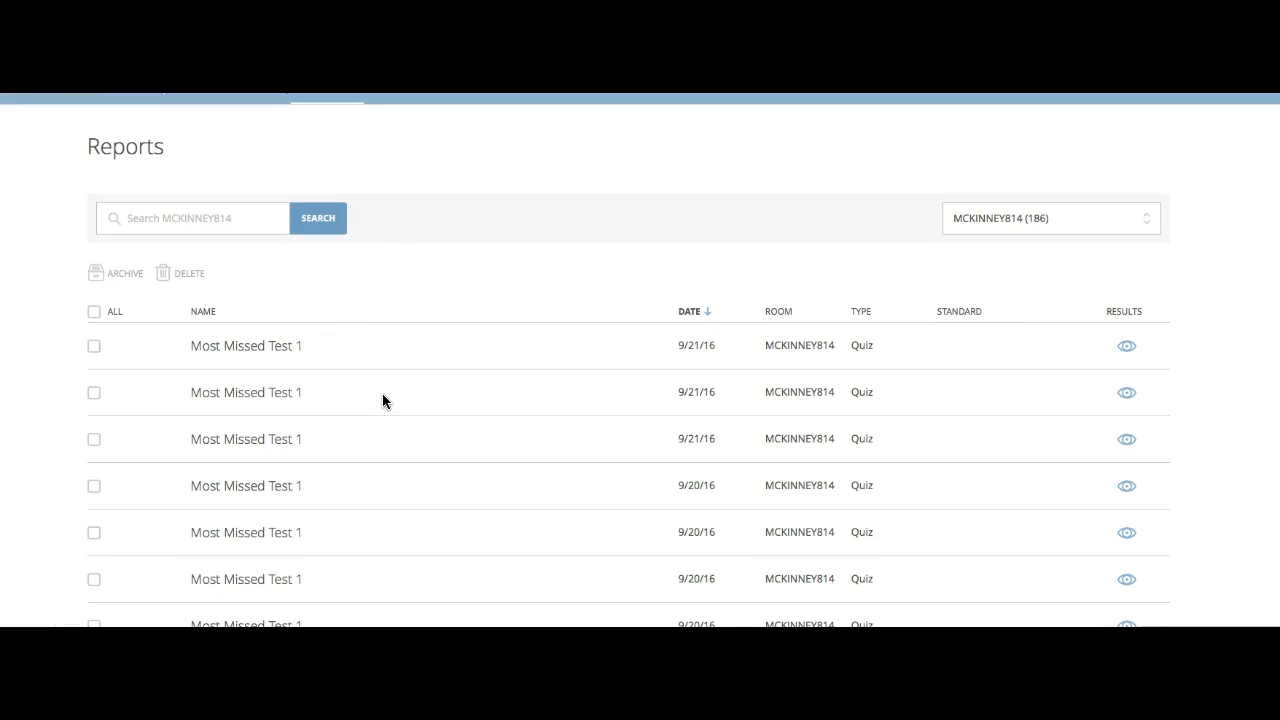
pyautogui.scroll(-1, 382, 400)
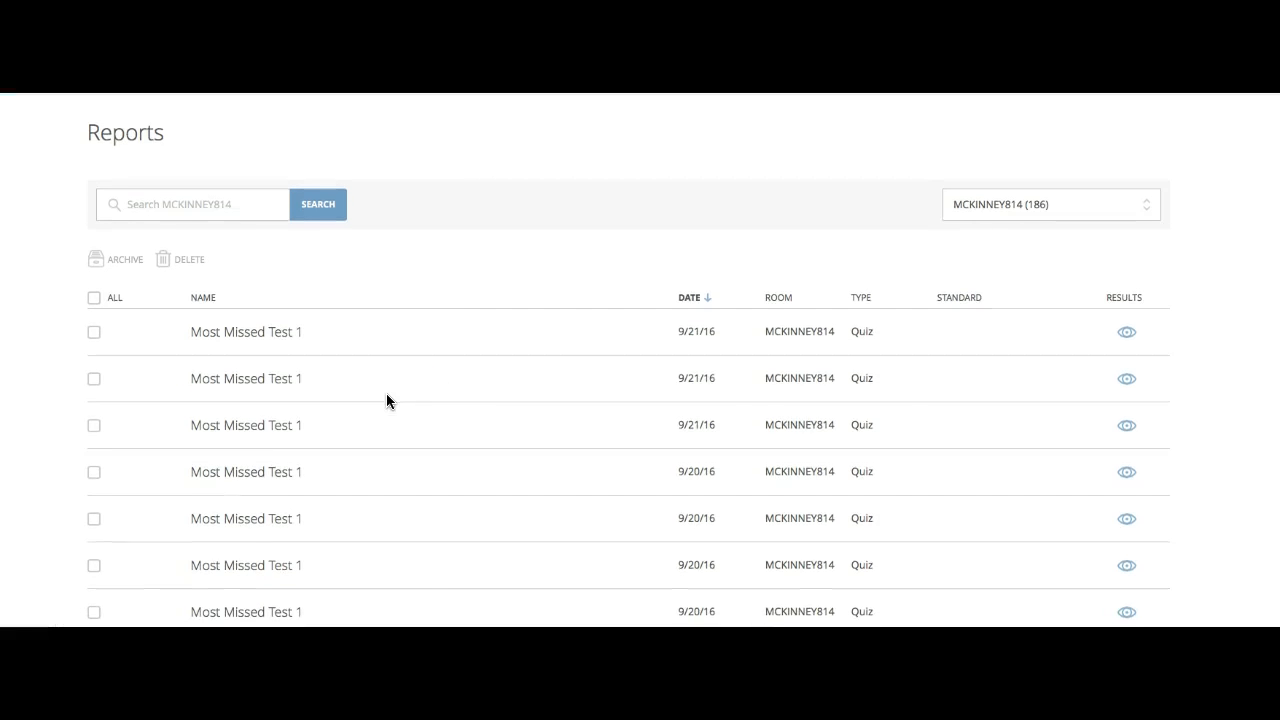
# View the results chart for the third listed "Most Missed Test 1" report, dated 9/21/16, and review the students' answers.
pyautogui.click(1125, 428)
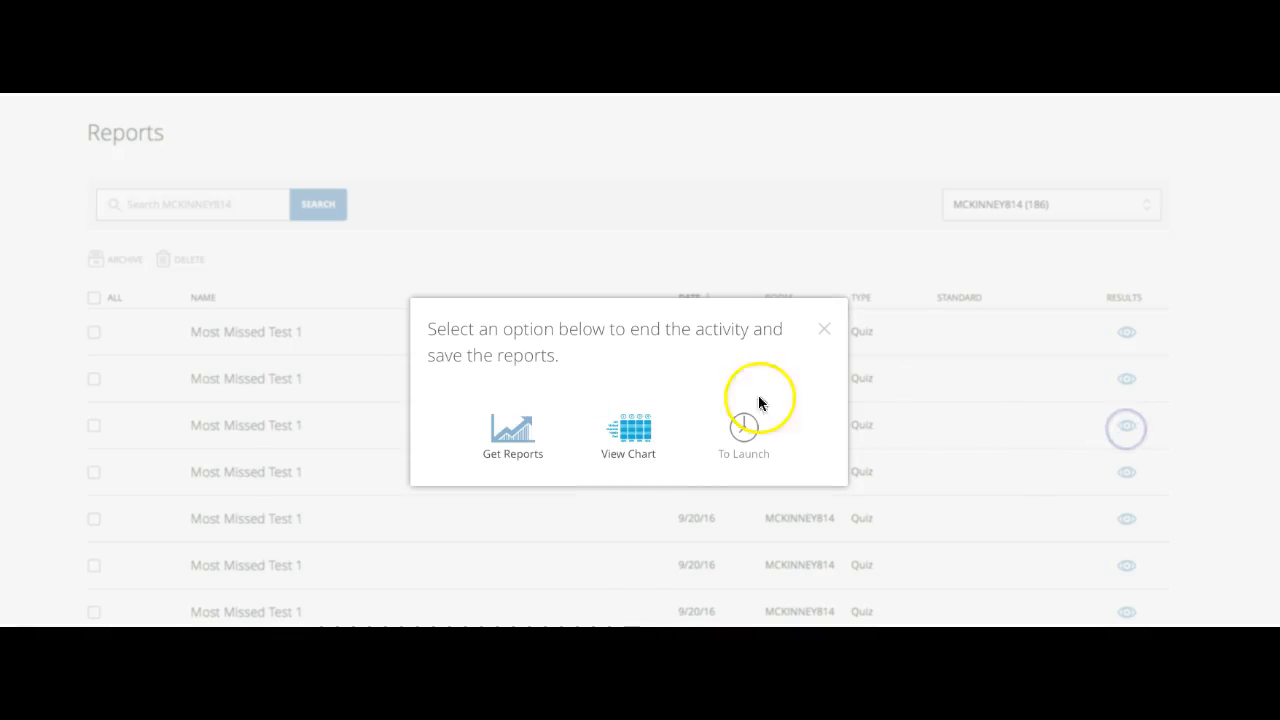
pyautogui.click(624, 432)
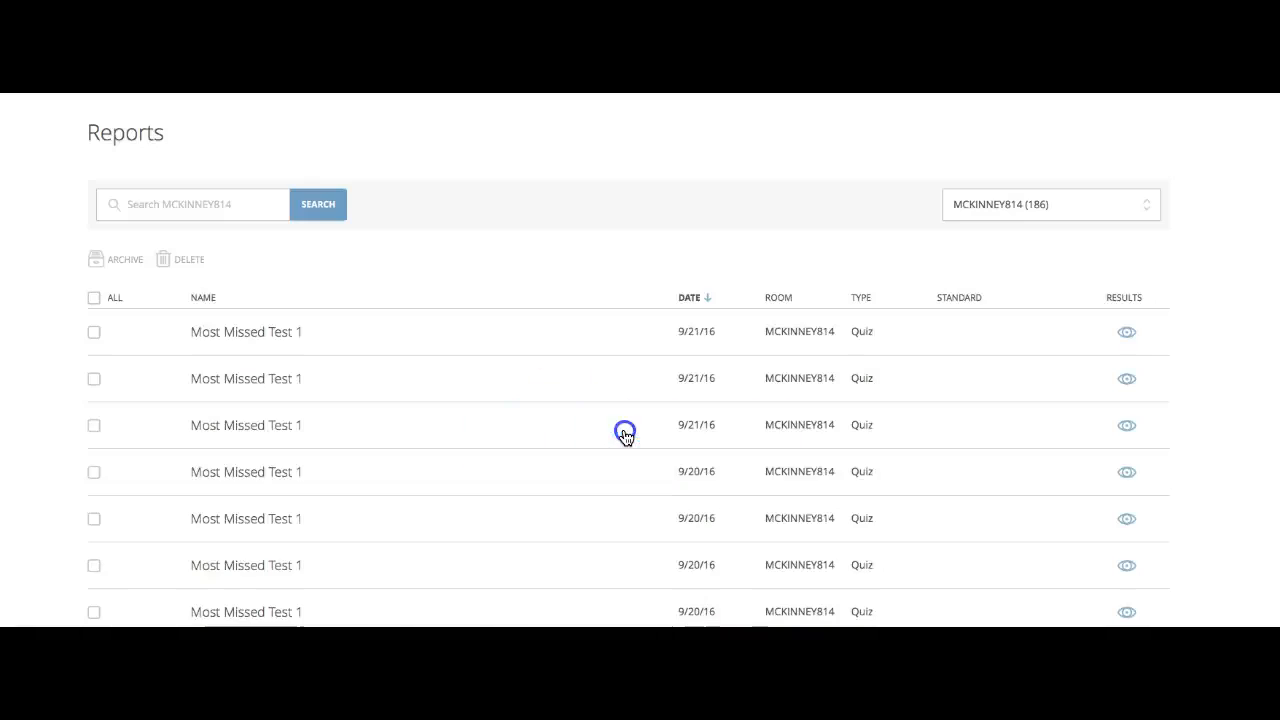
pyautogui.scroll(-5, 626, 437)
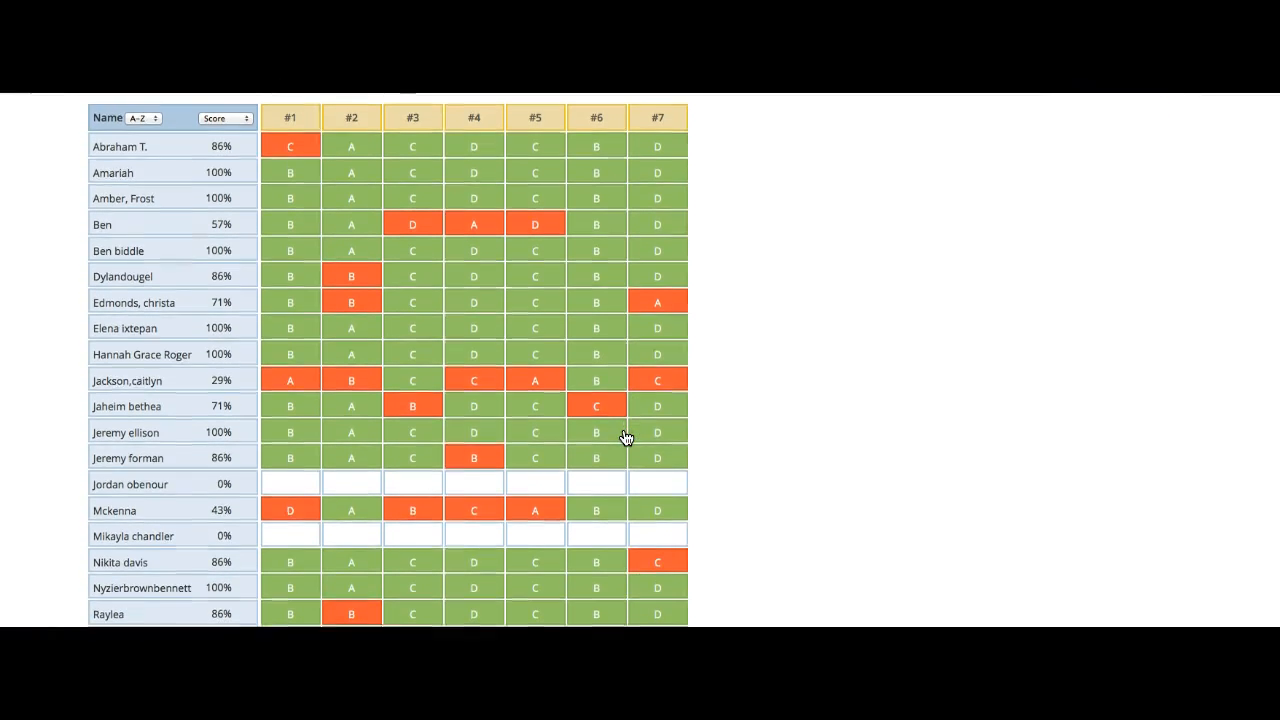
pyautogui.scroll(-5, 495, 460)
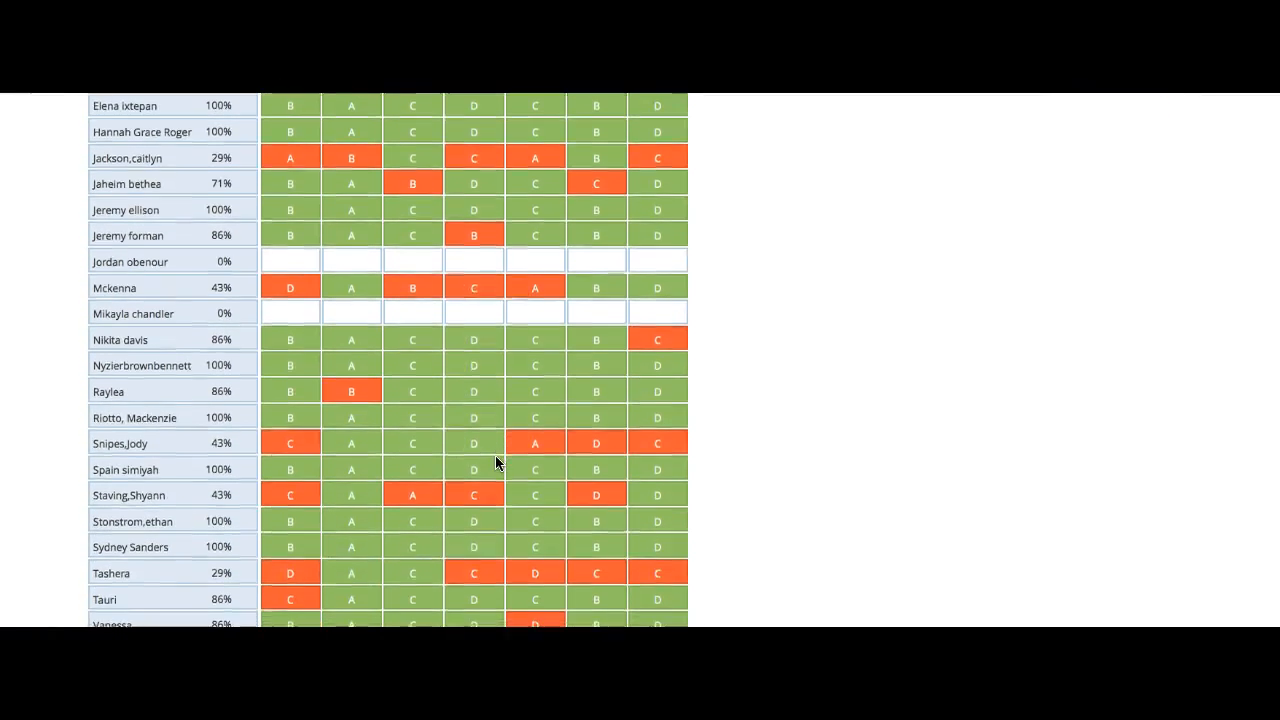
pyautogui.scroll(-2, 495, 460)
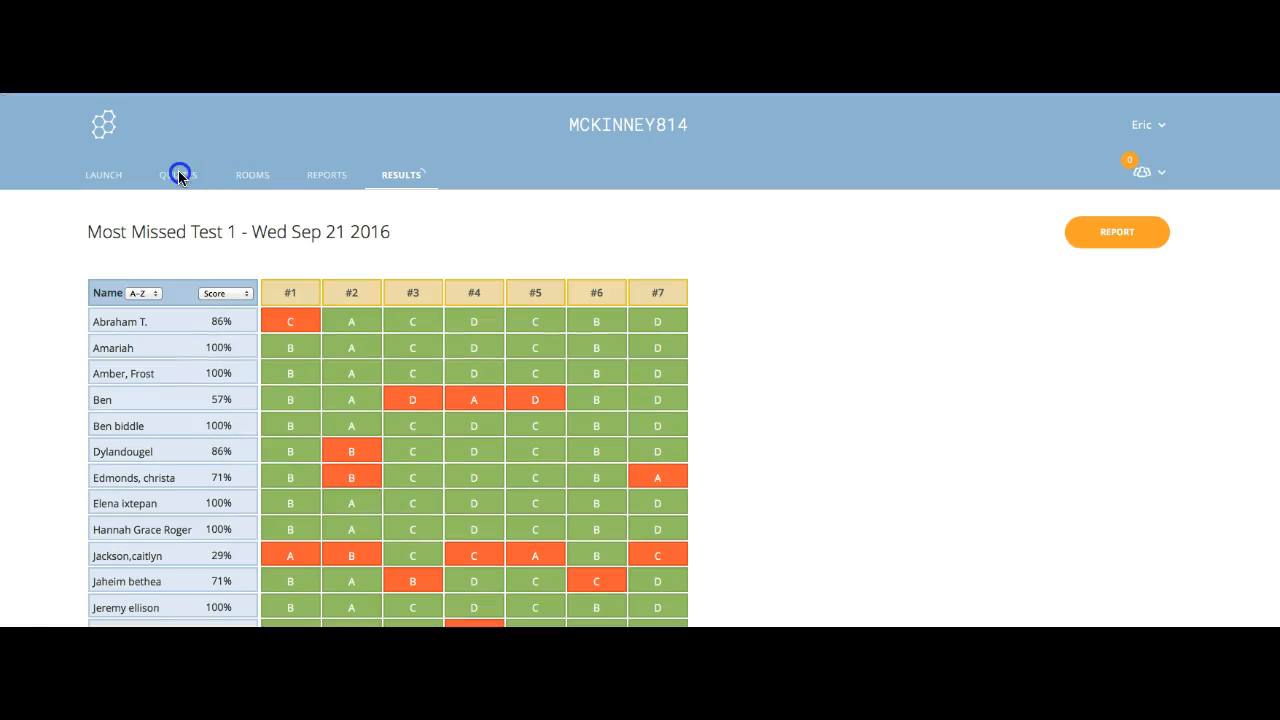
# Show all saved quizzes and open "Benchmark Review" for editing.
pyautogui.click(178, 172)
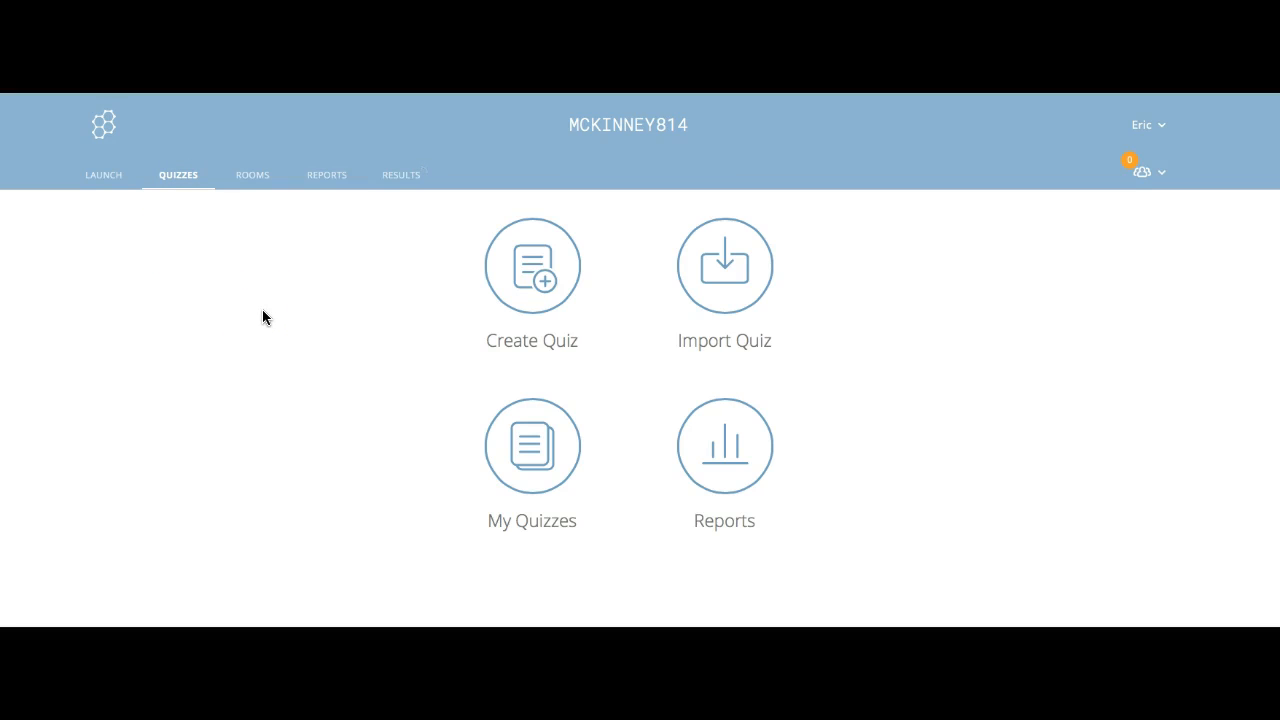
pyautogui.click(540, 467)
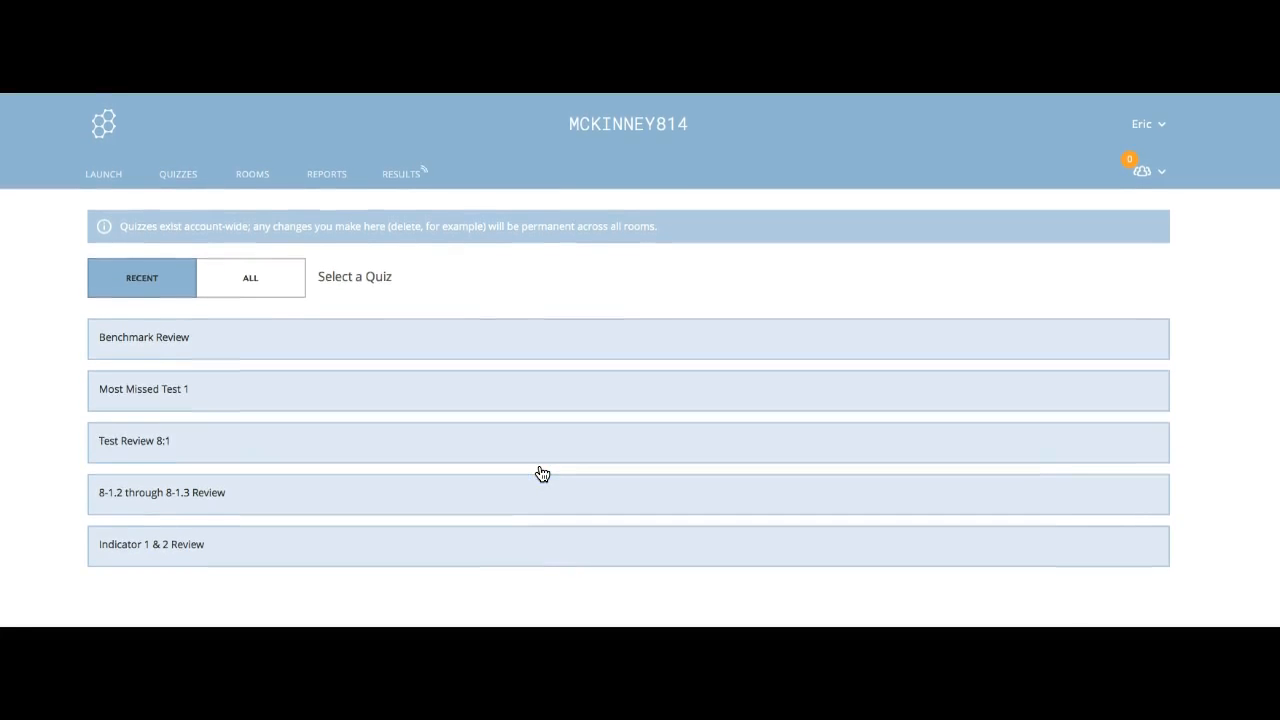
pyautogui.click(242, 290)
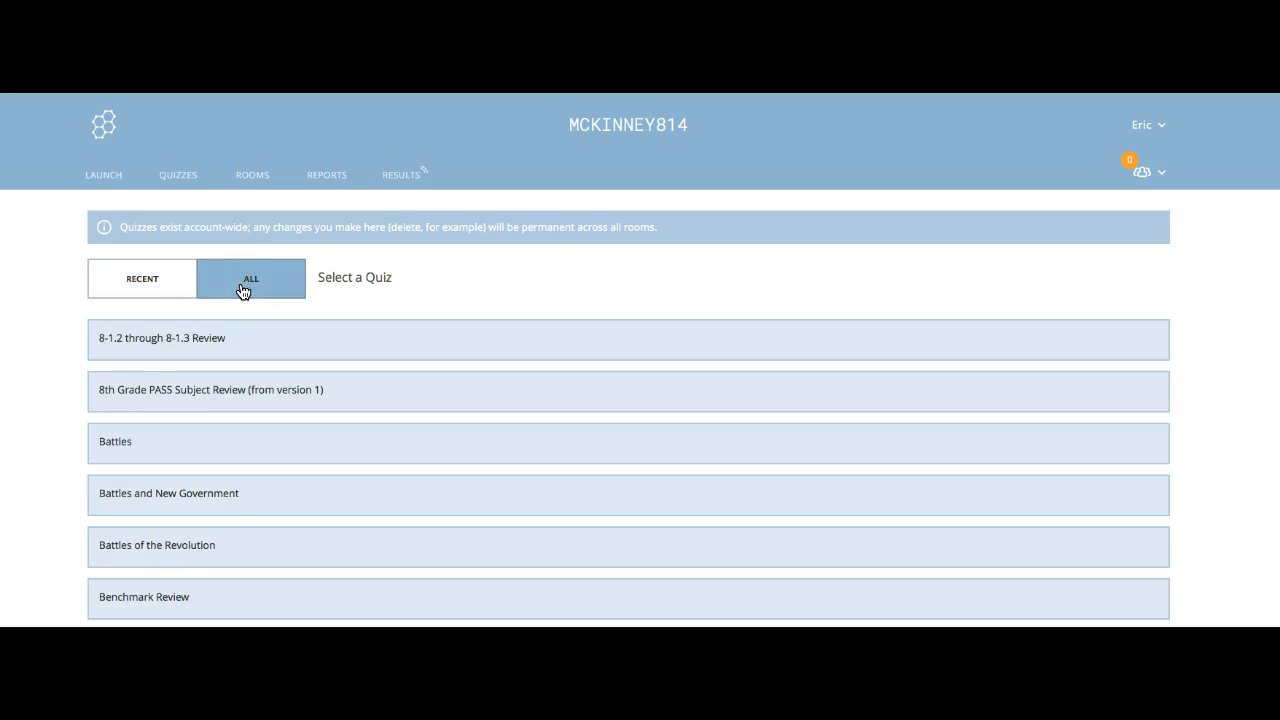
pyautogui.scroll(-2, 154, 434)
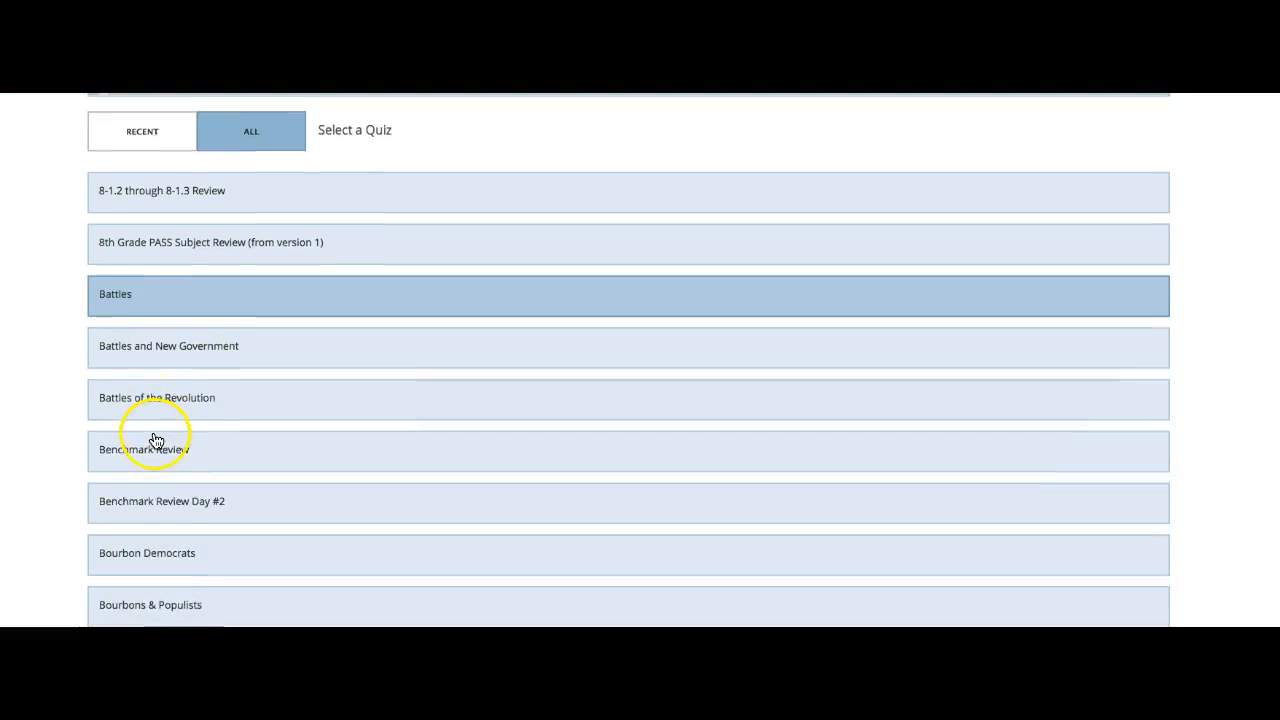
pyautogui.click(145, 449)
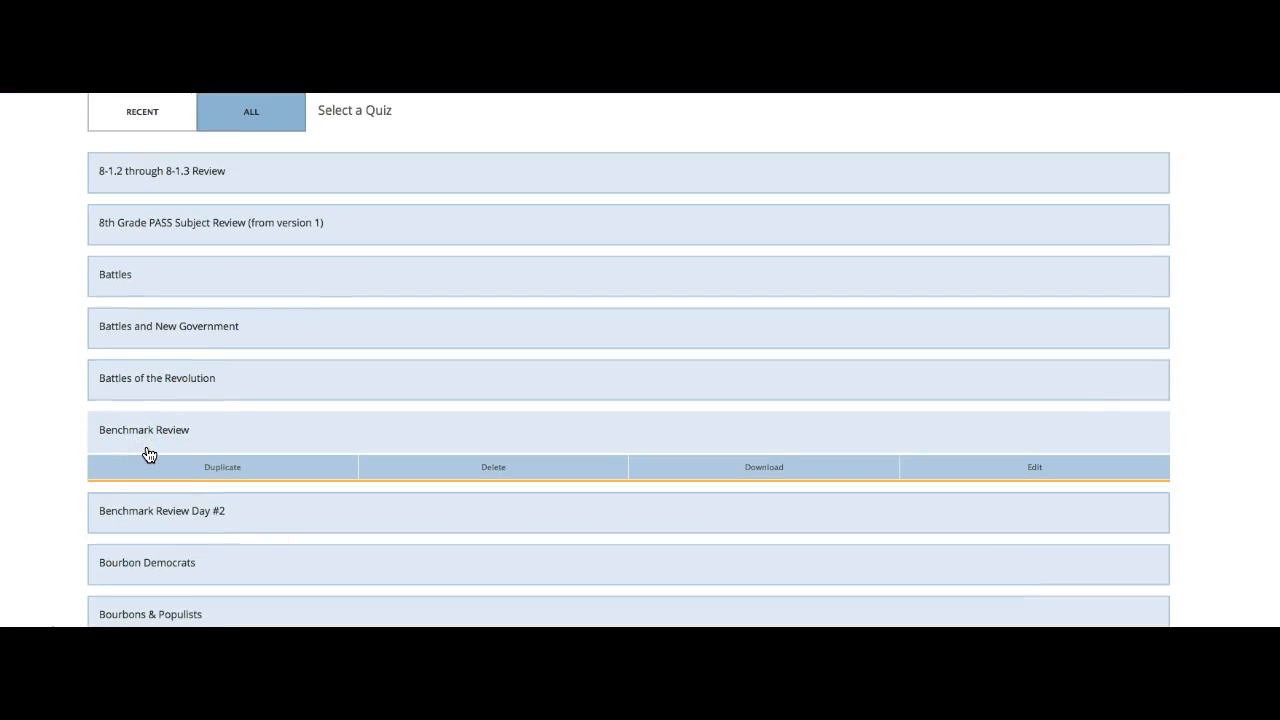
pyautogui.click(167, 450)
pyautogui.click(948, 468)
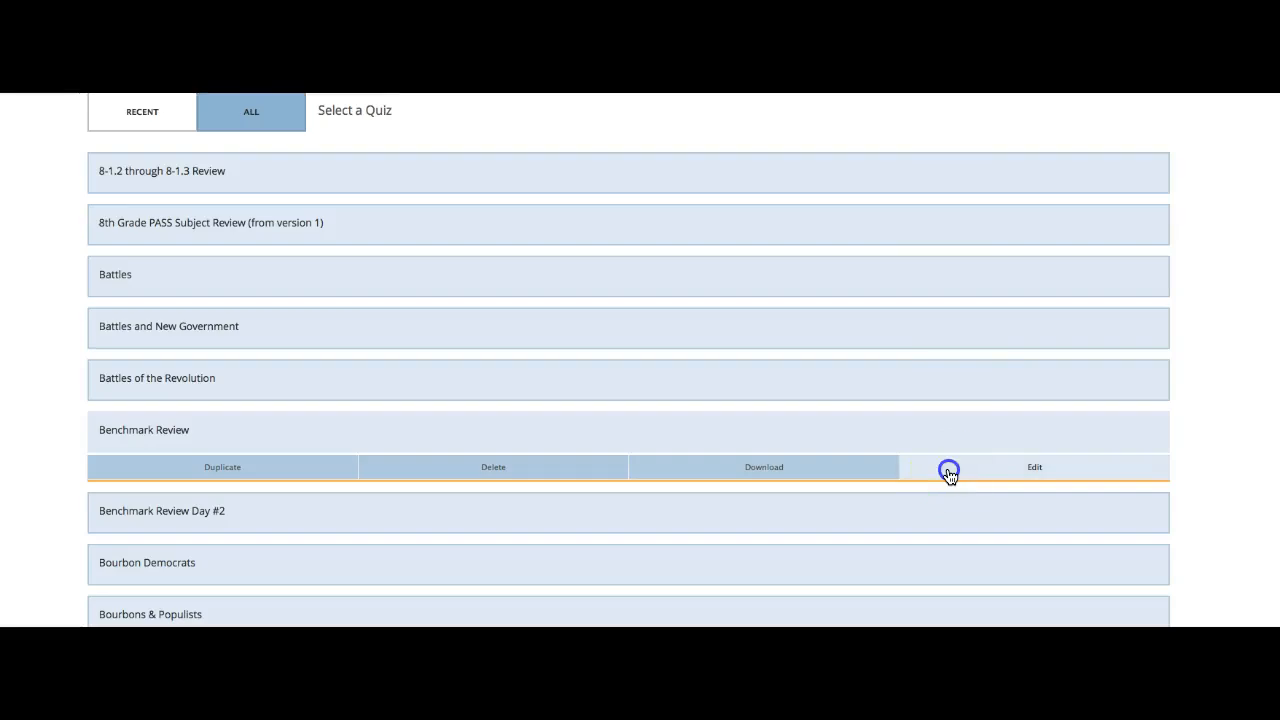
# Review the Most Missed Test 1 results table, then open question #6 and reveal how the class answered it.
pyautogui.scroll(-3, 551, 477)
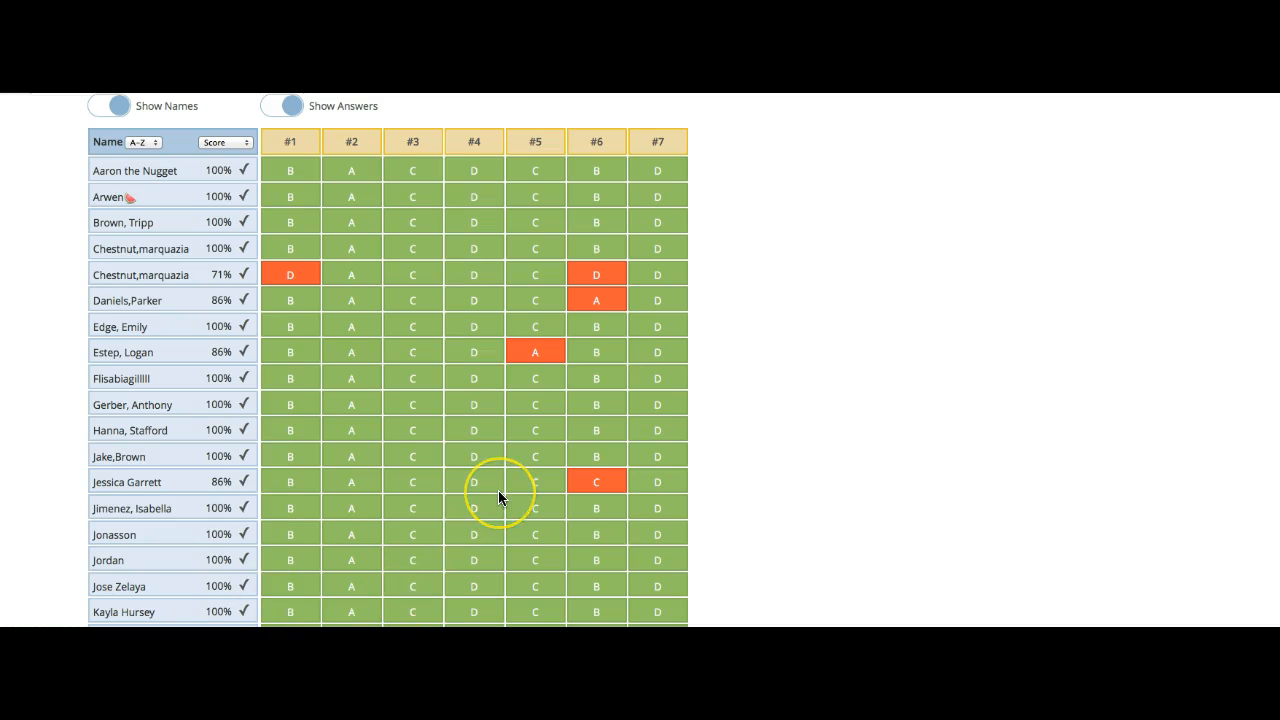
pyautogui.scroll(-1, 499, 492)
pyautogui.scroll(1, 504, 488)
pyautogui.scroll(-1, 508, 484)
pyautogui.click(605, 156)
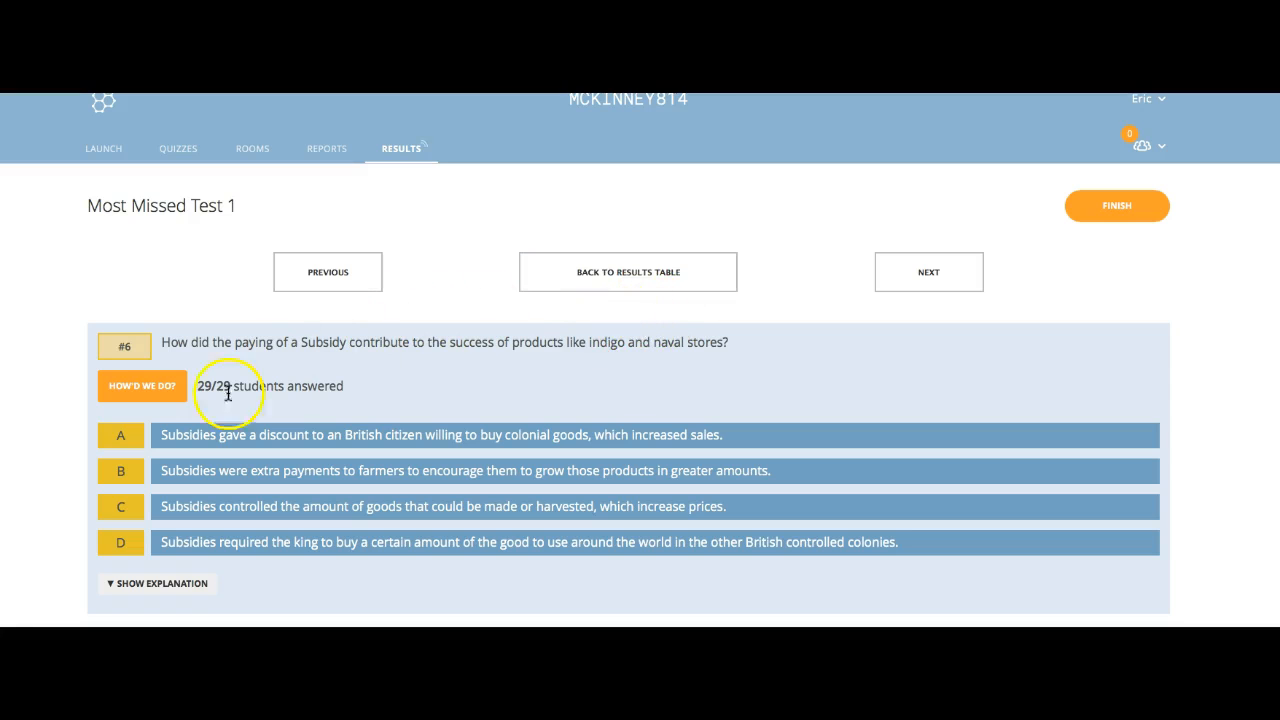
pyautogui.click(160, 386)
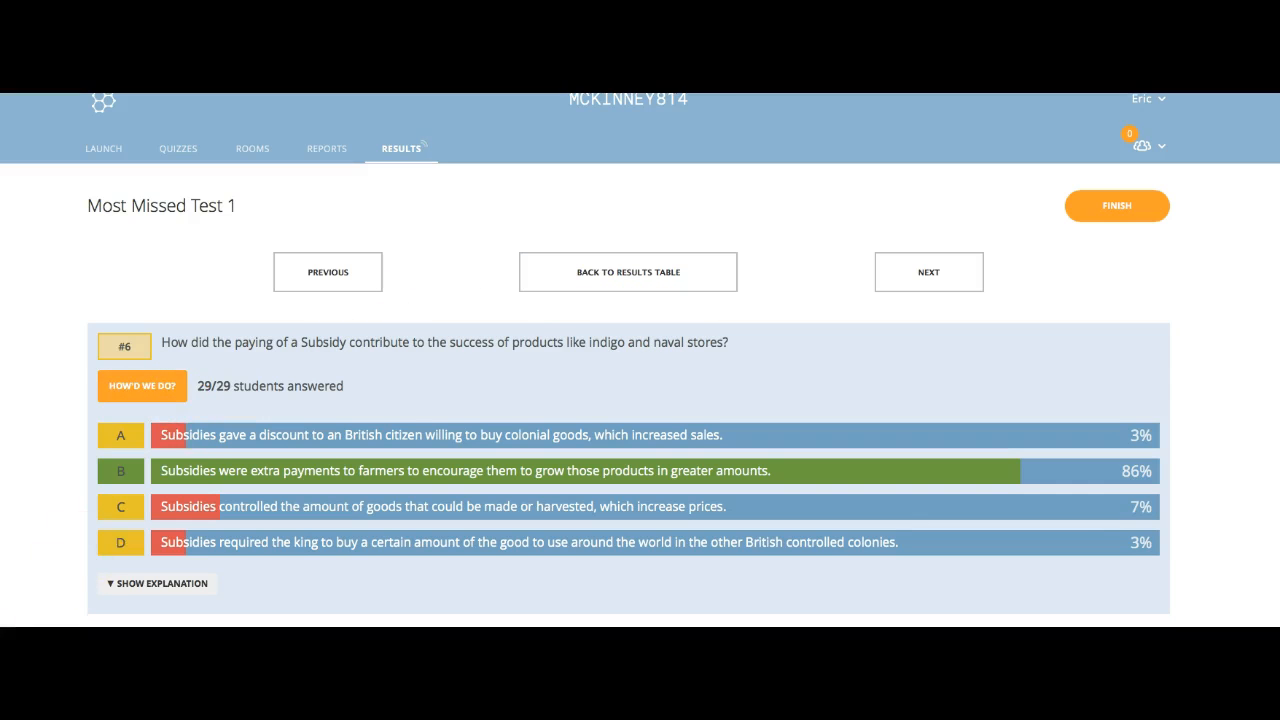